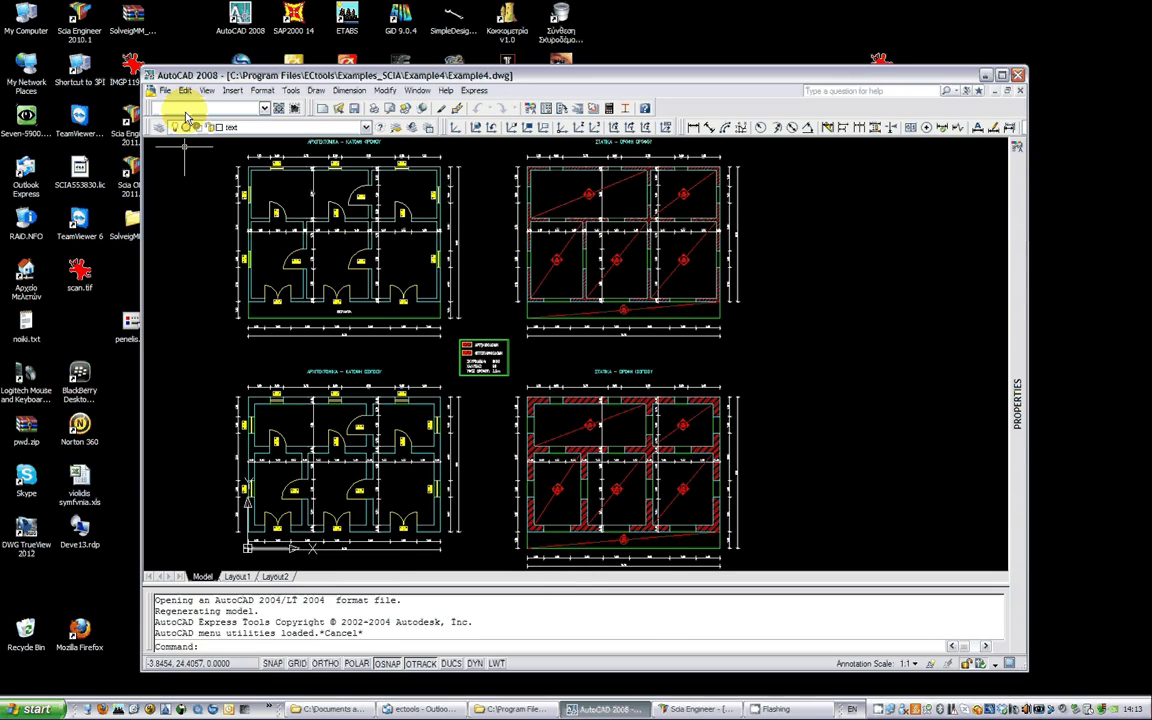
scroll(277, 164, up, 3)
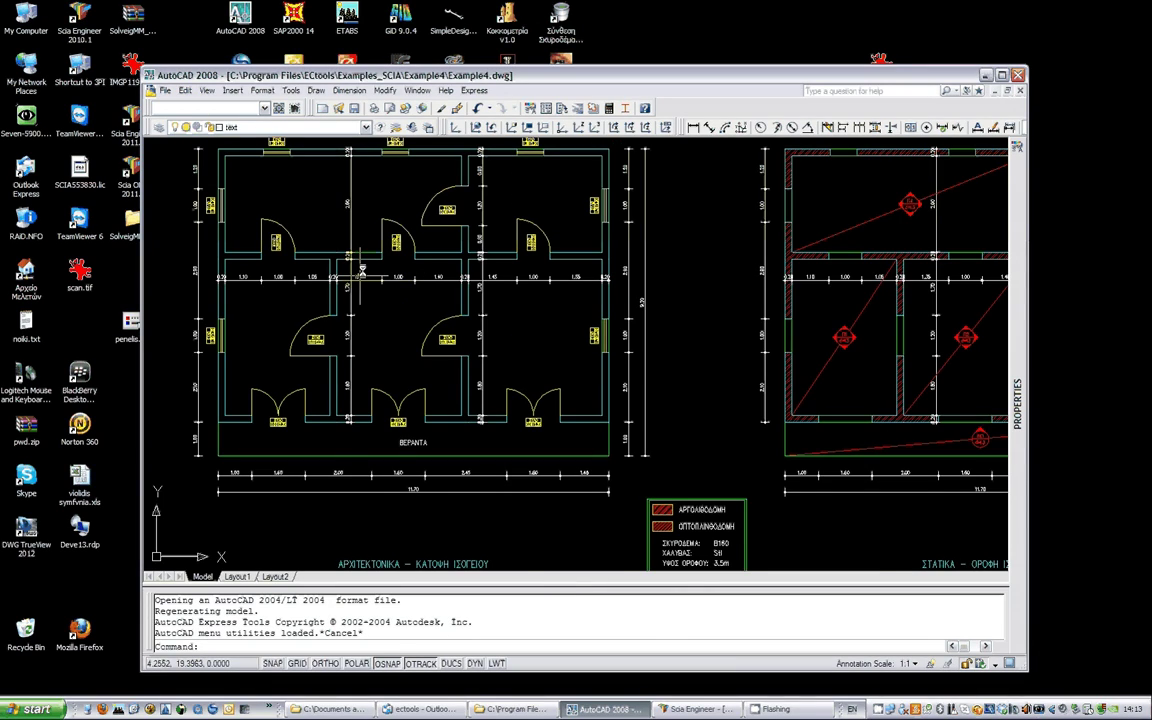
scroll(362, 270, down, 2)
scroll(453, 353, up, 3)
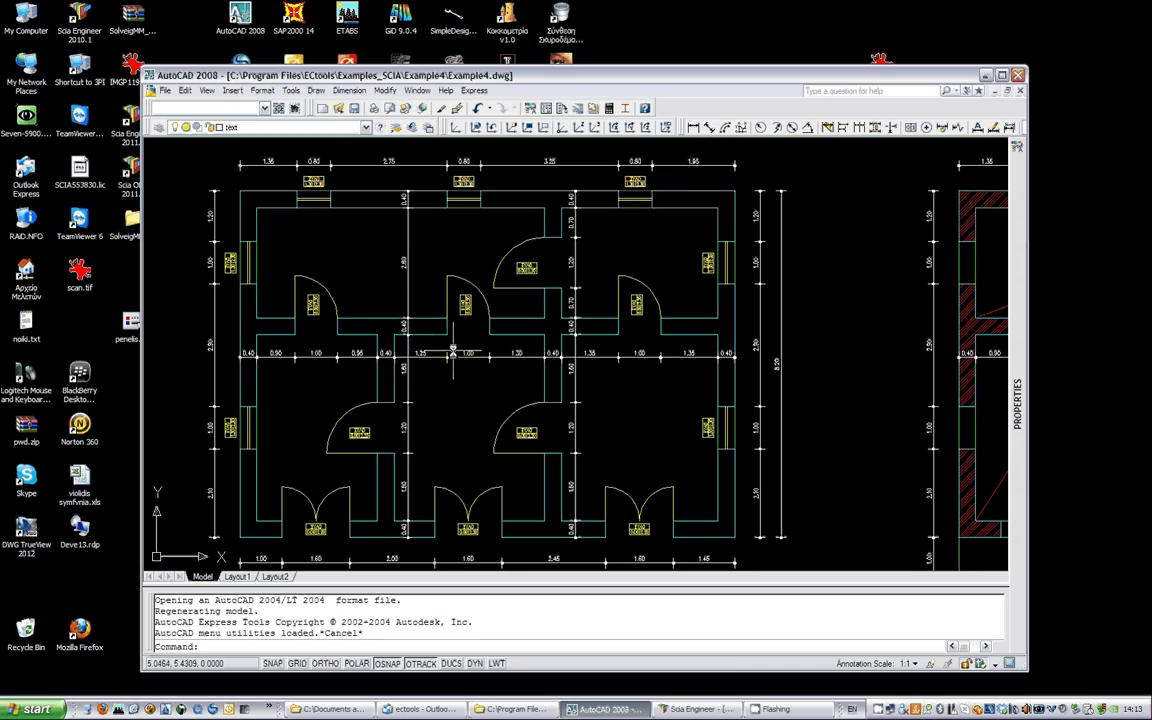
middle_drag(478, 353, 538, 312)
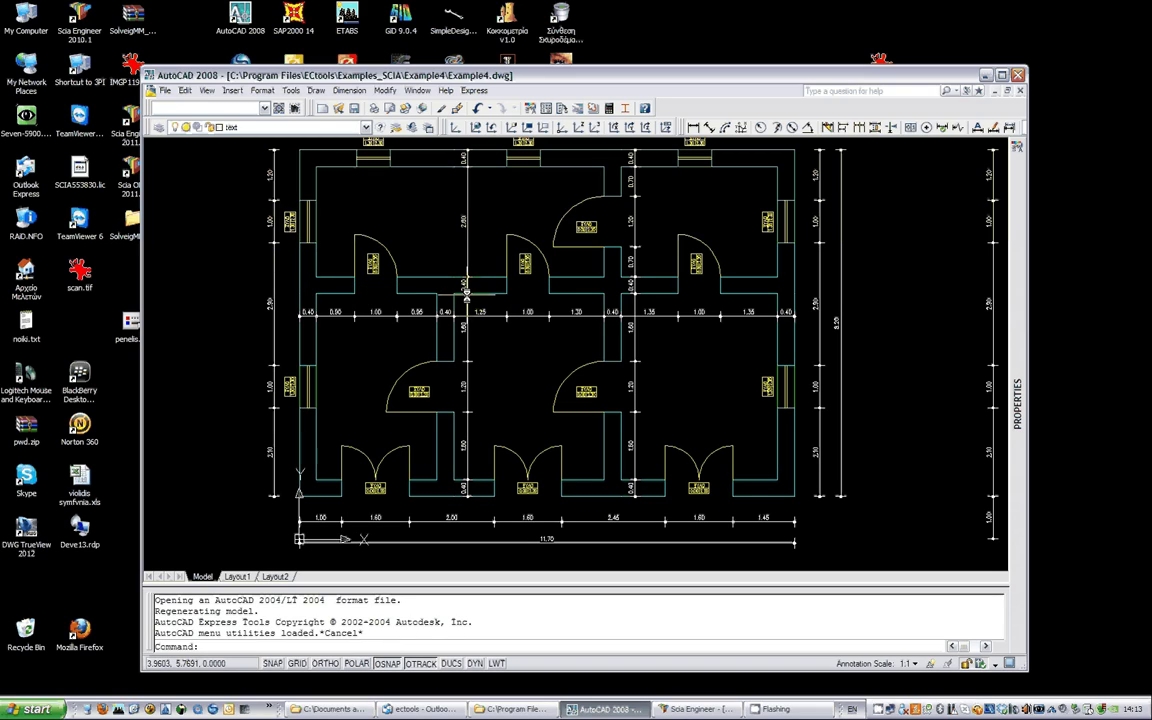
scroll(465, 290, up, 2)
scroll(273, 233, down, 3)
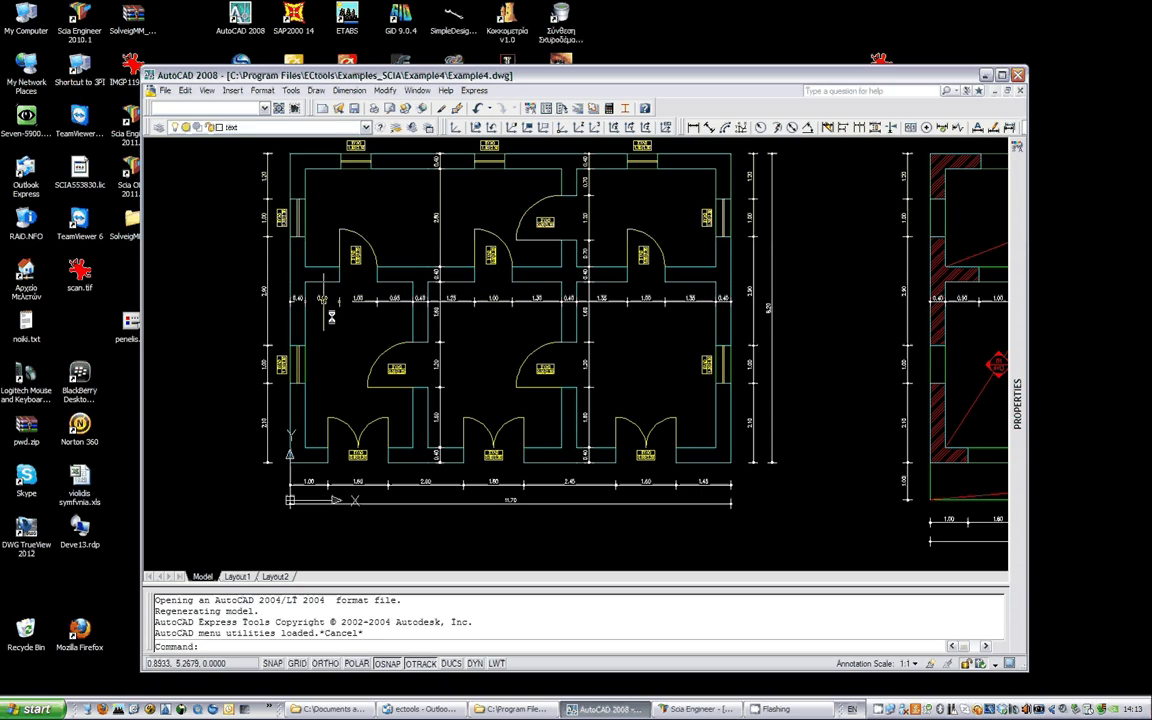
scroll(372, 439, down, 4)
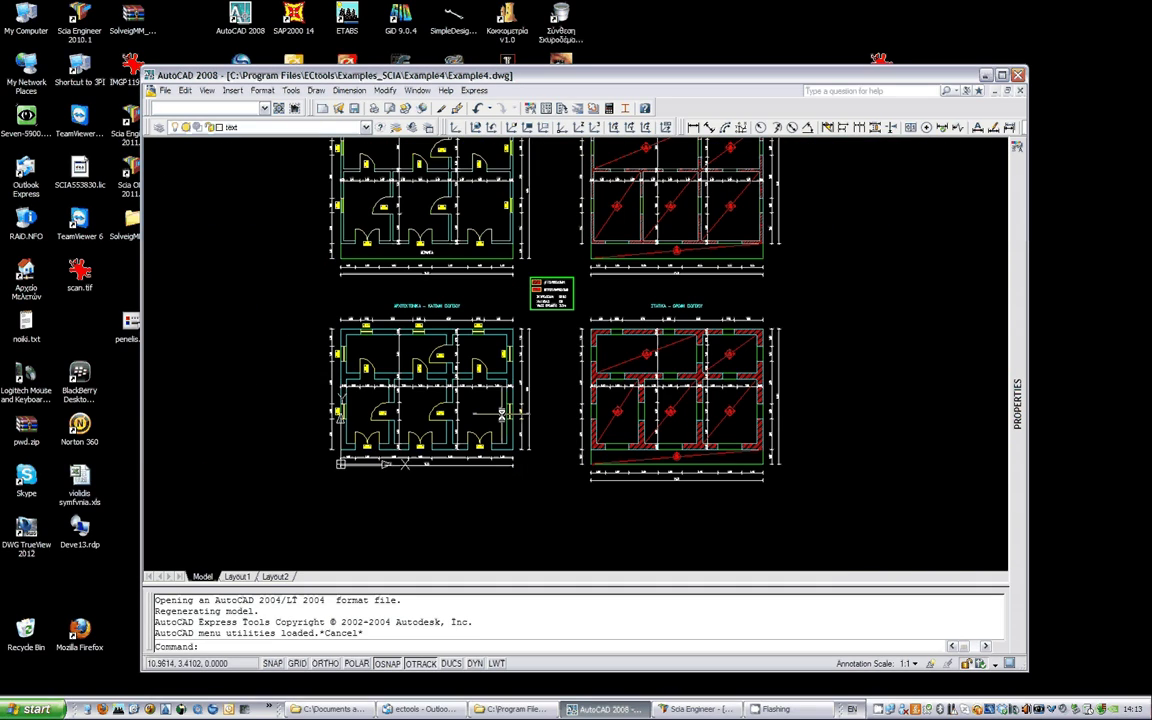
scroll(724, 418, up, 3)
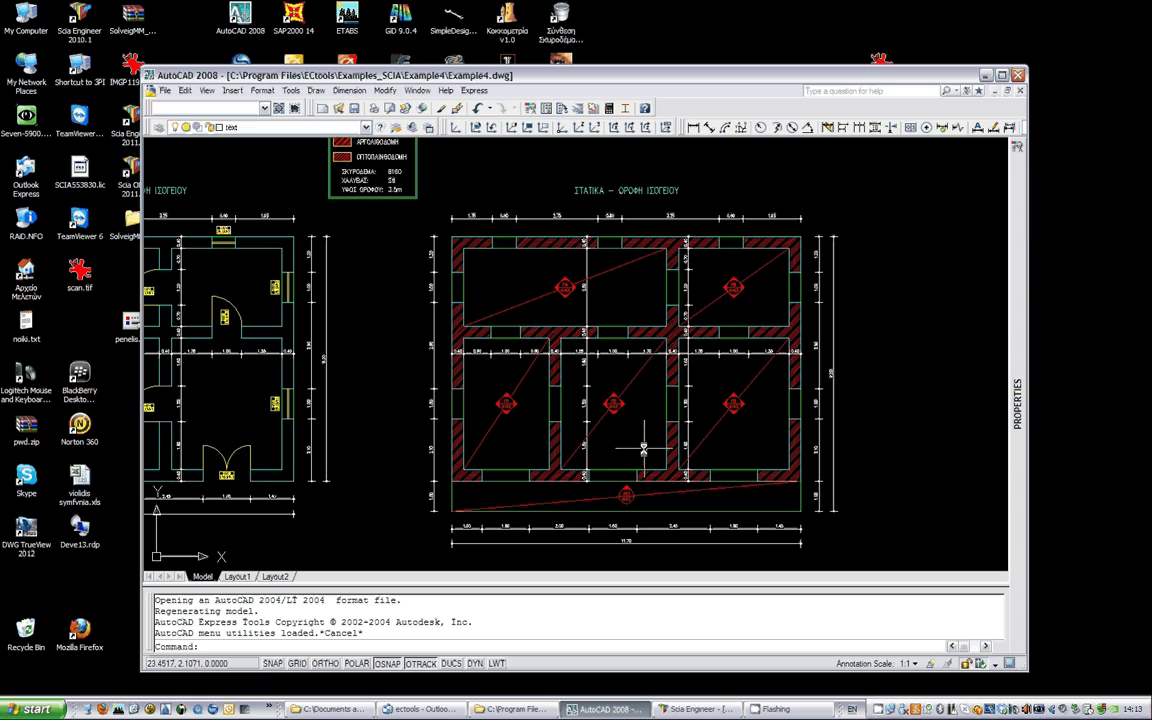
scroll(623, 362, down, 3)
scroll(549, 420, up, 8)
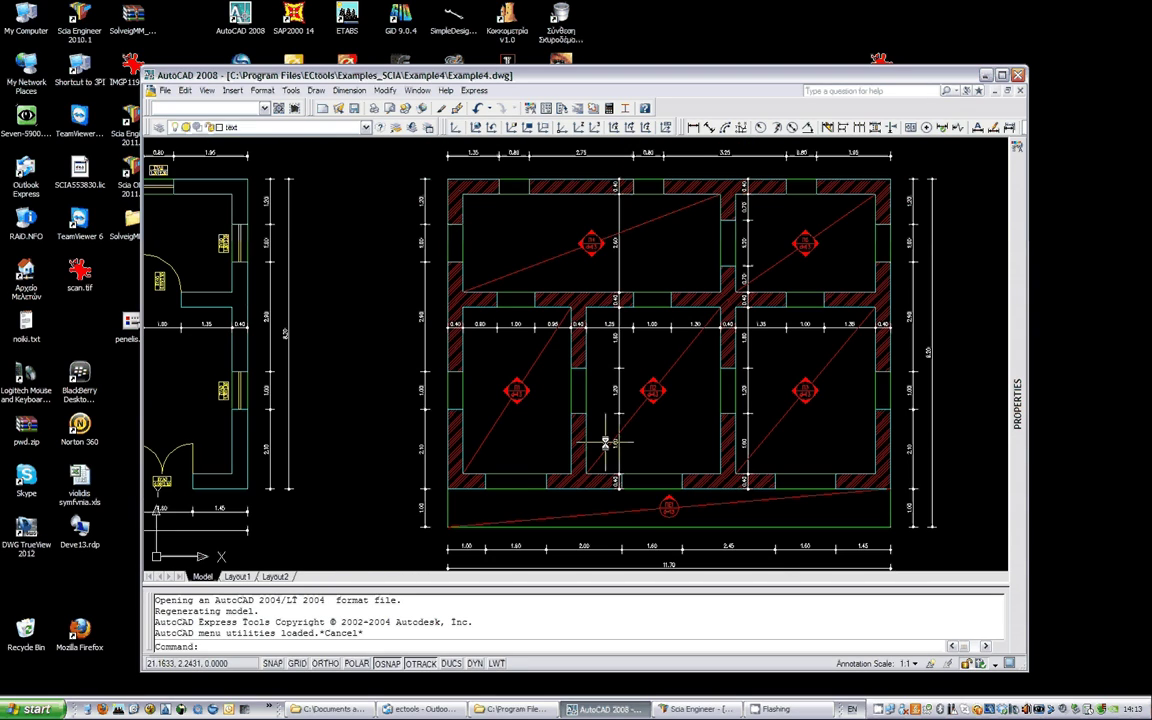
scroll(480, 390, down, 6)
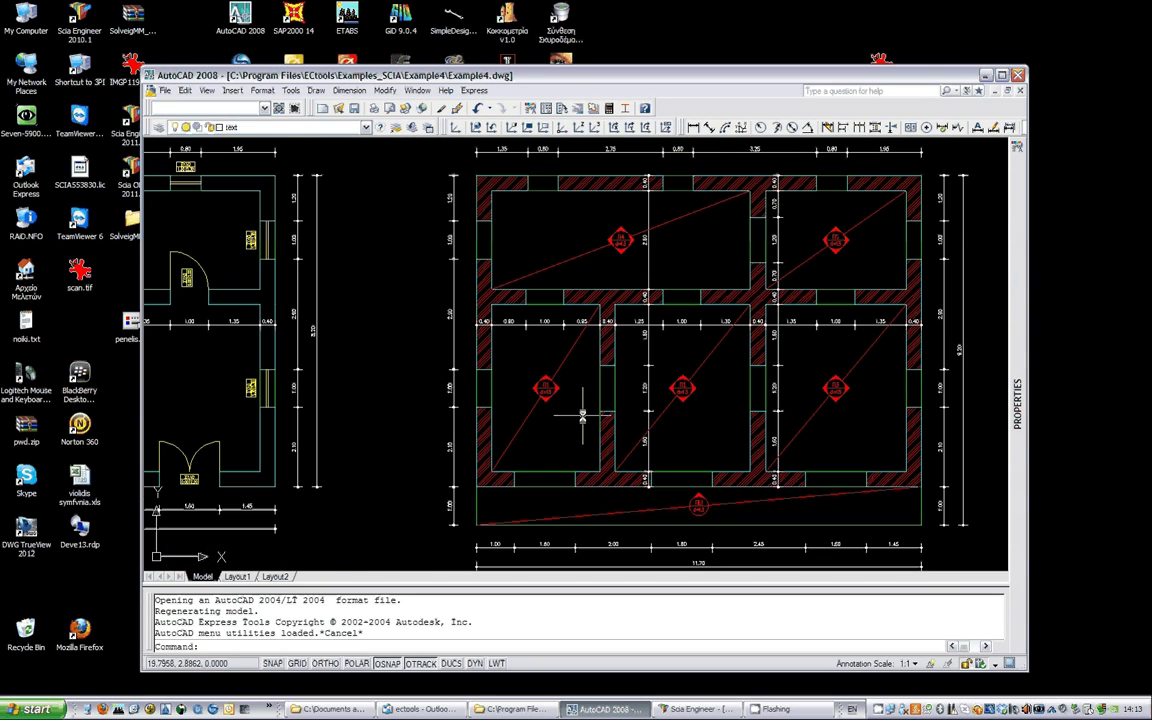
scroll(330, 385, up, 5)
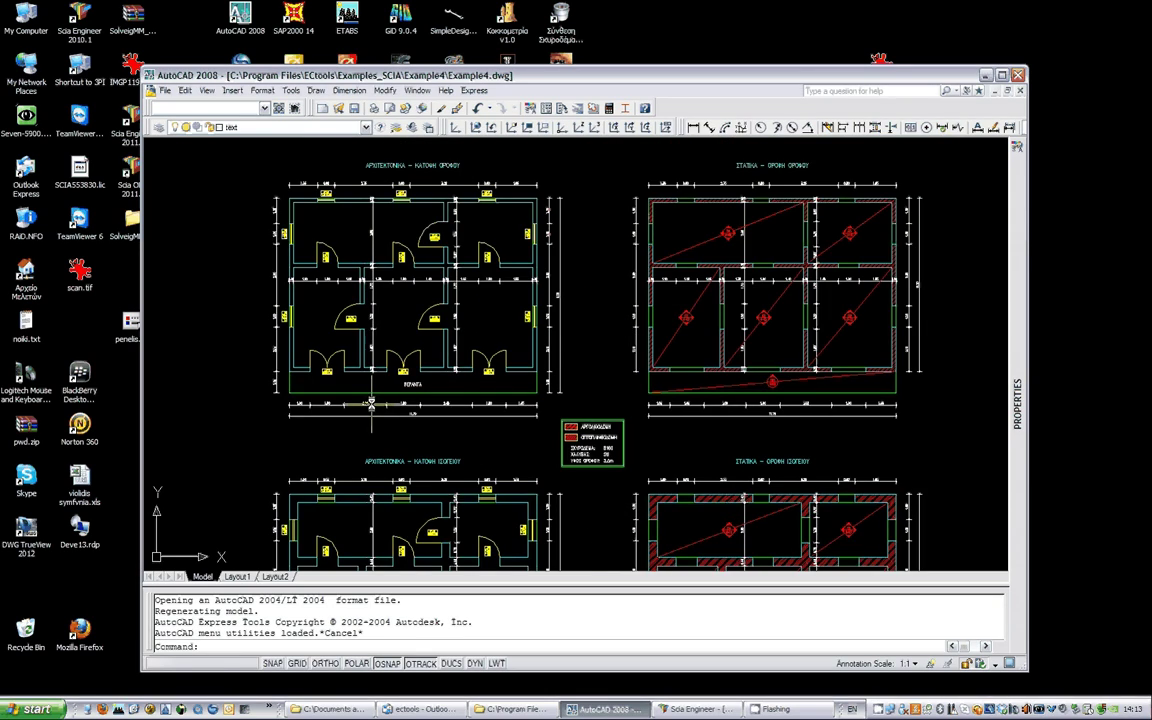
scroll(318, 384, up, 3)
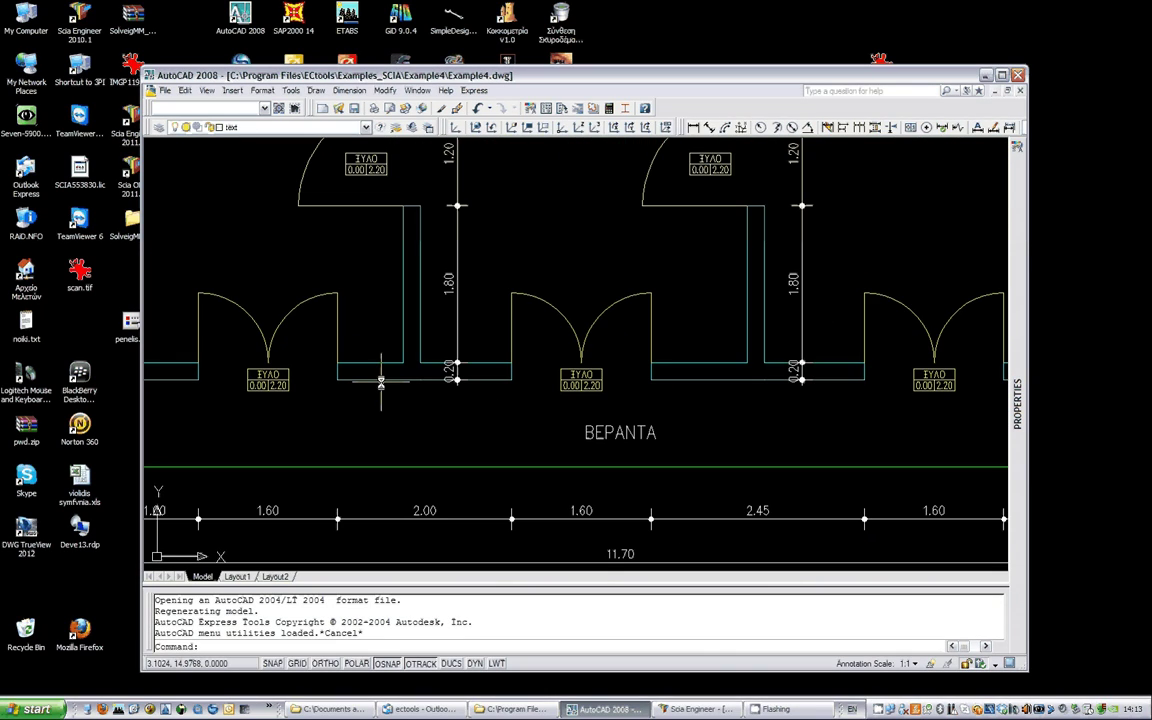
scroll(435, 385, down, 6)
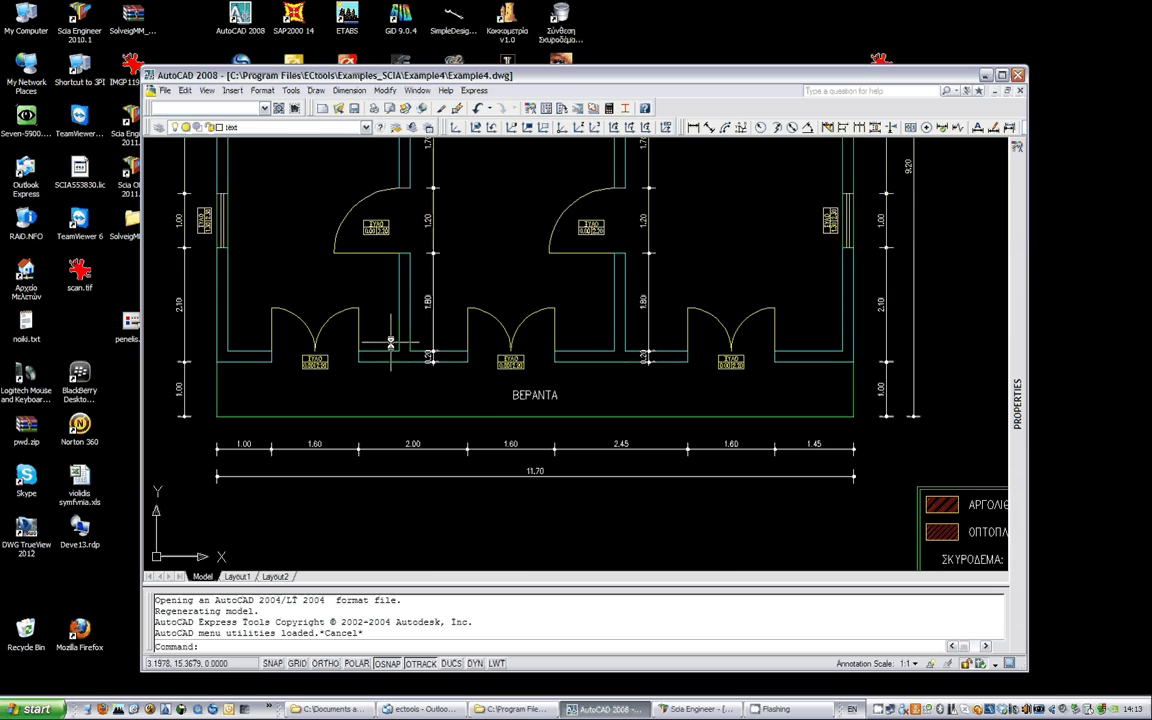
scroll(720, 290, up, 6)
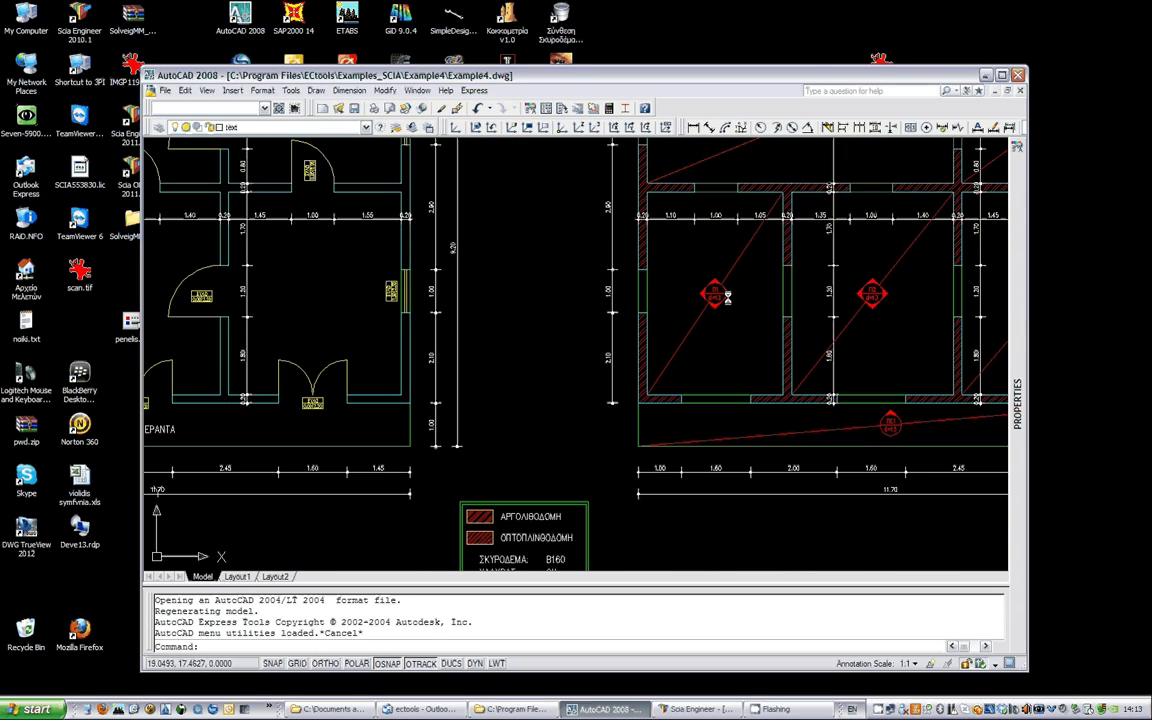
scroll(578, 265, down, 7)
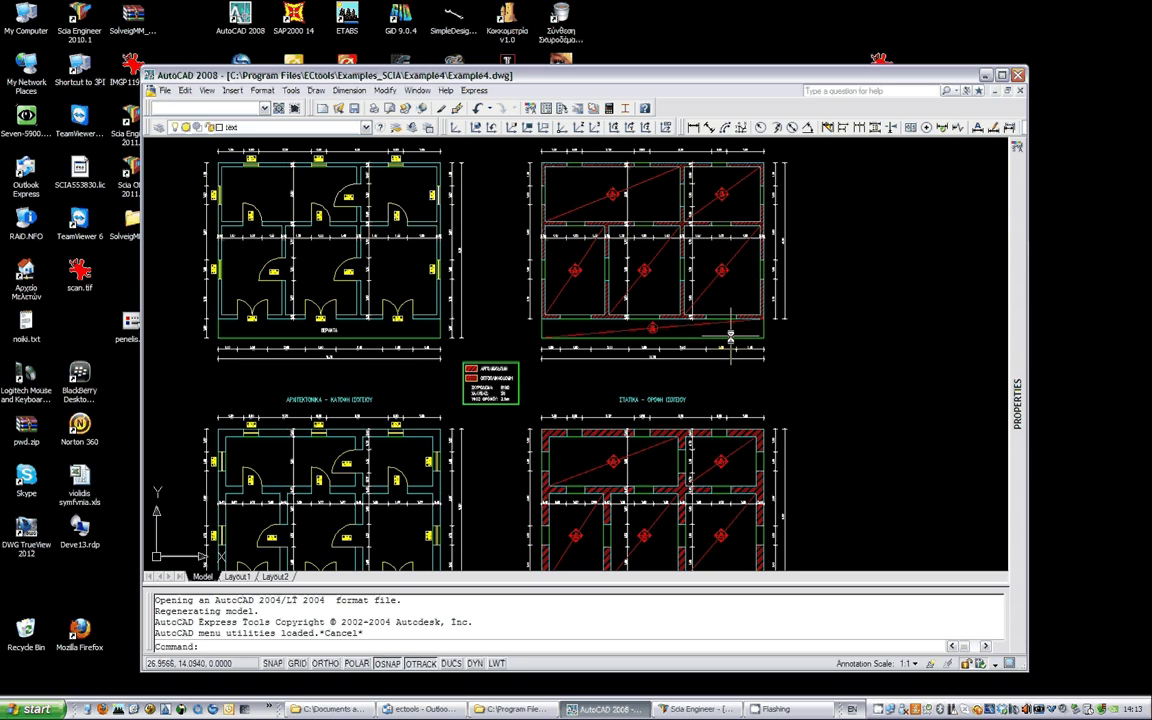
scroll(490, 395, up, 2)
scroll(489, 402, down, 5)
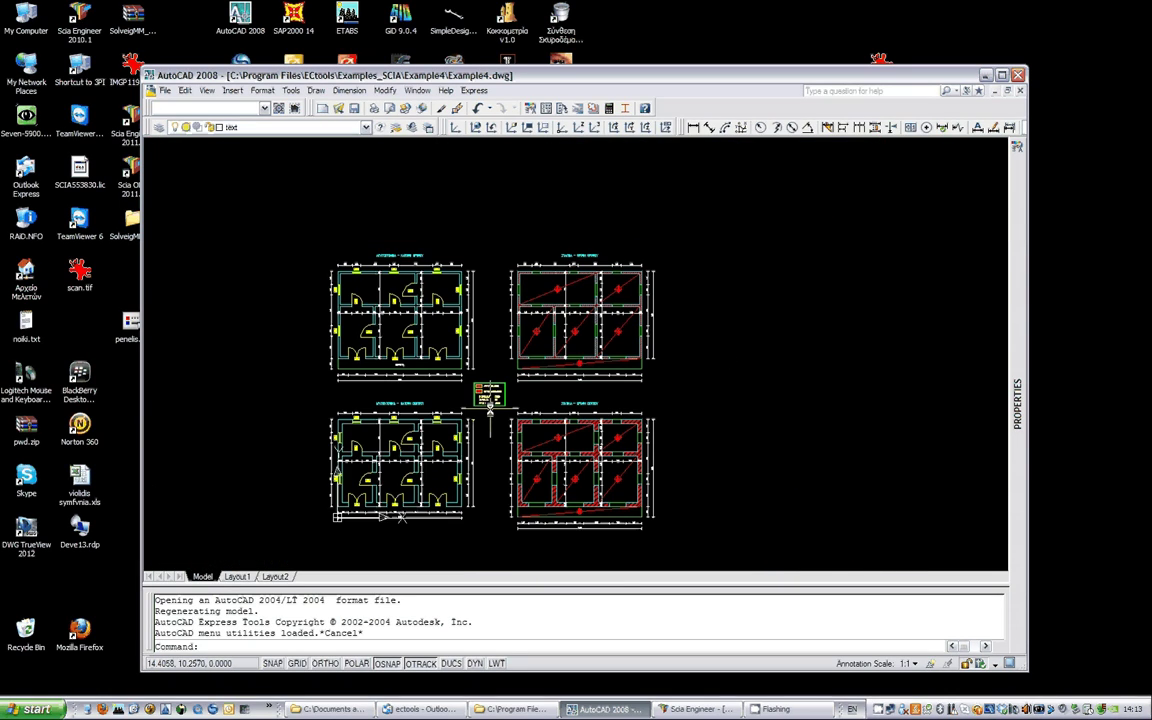
middle_drag(490, 400, 485, 355)
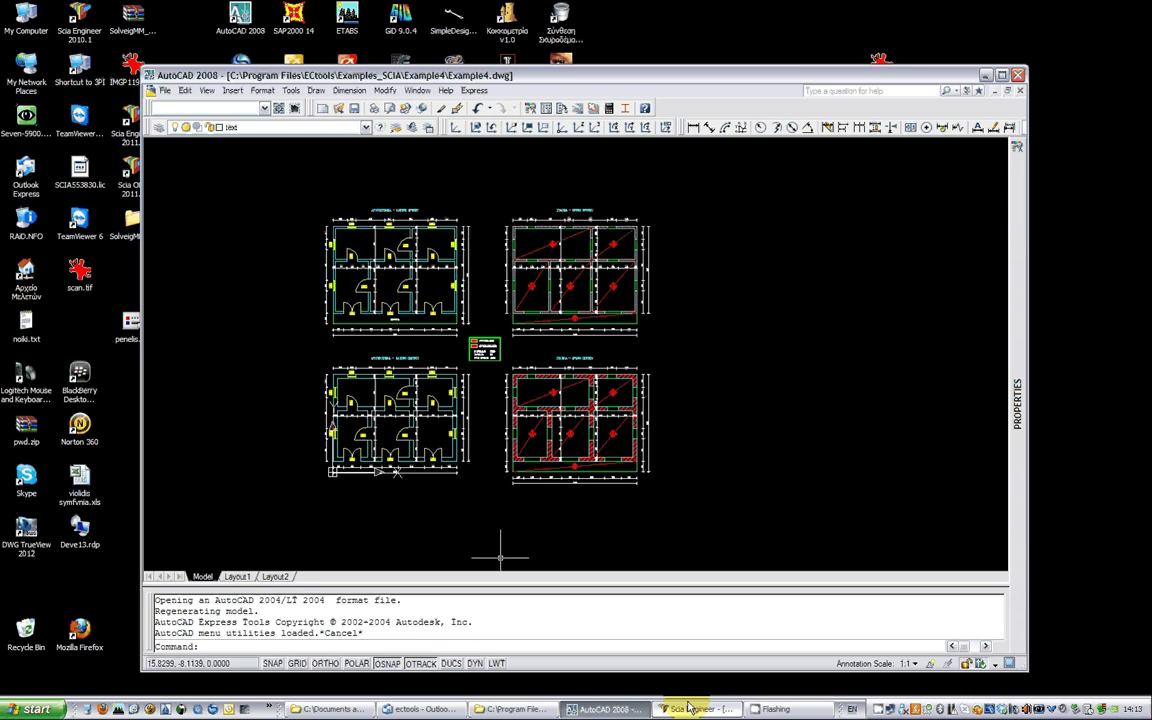
Bring Scia Engineer forward and inspect the lower front wall panel S23.
click(695, 710)
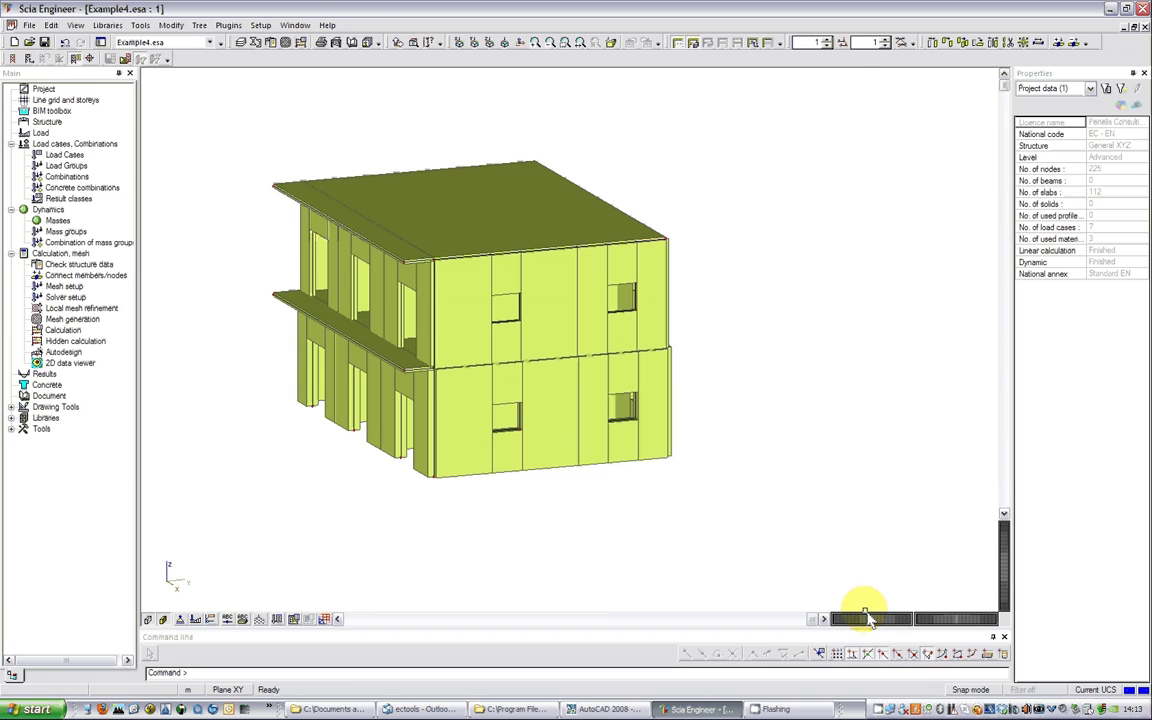
drag(869, 619, 870, 625)
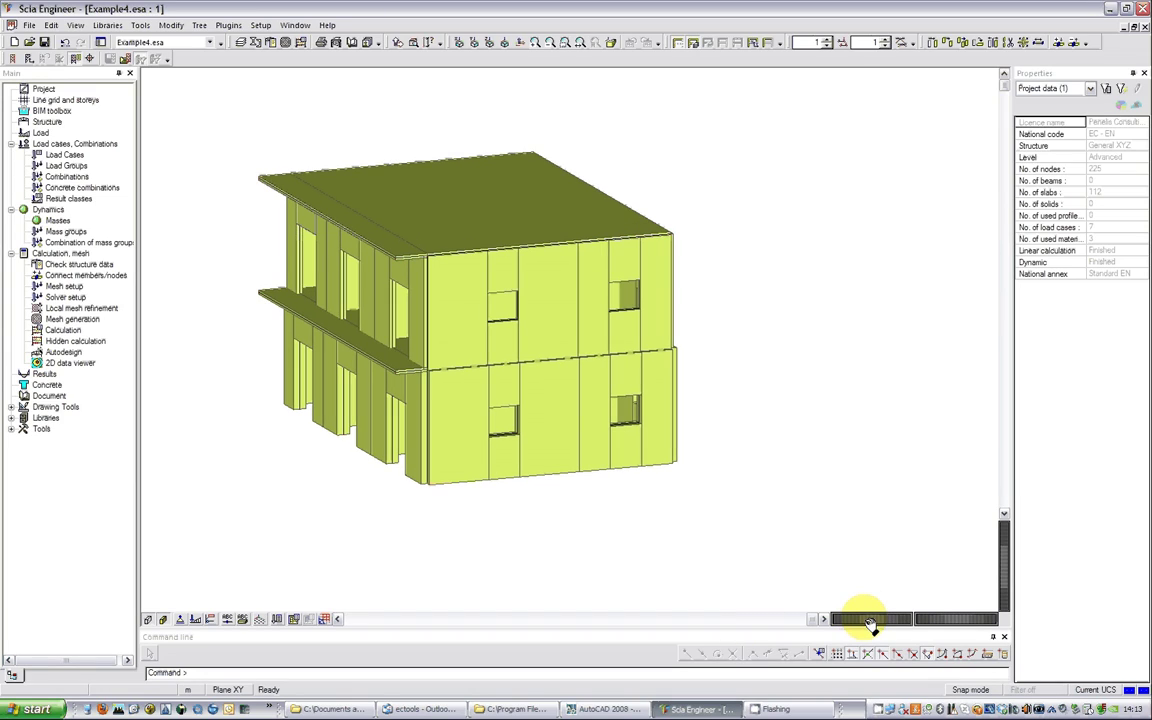
click(461, 487)
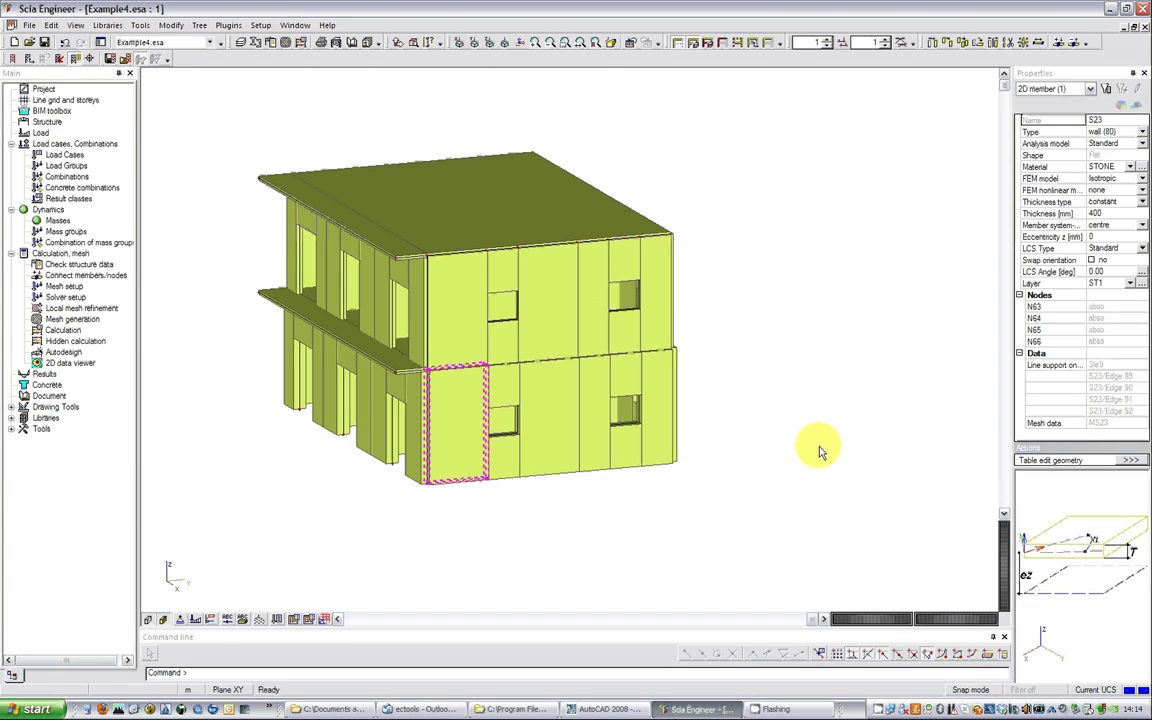
click(380, 492)
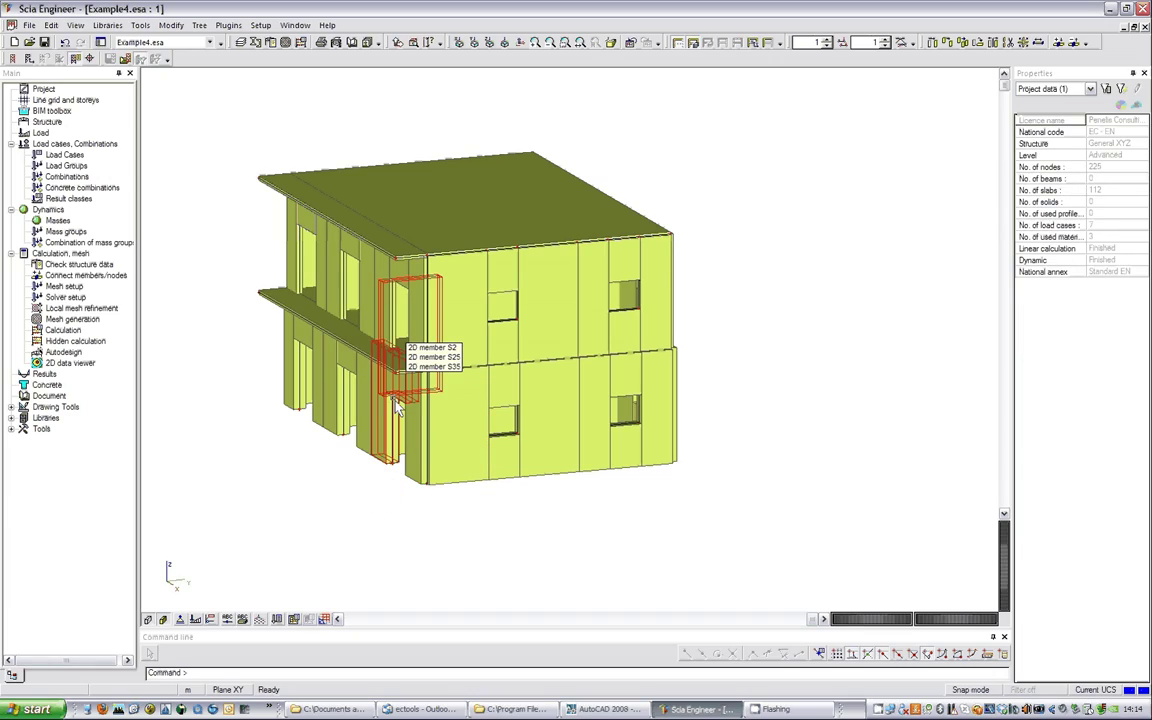
Inspect wall panels S46 and S49 above and below the window, including S46's type.
drag(856, 620, 912, 622)
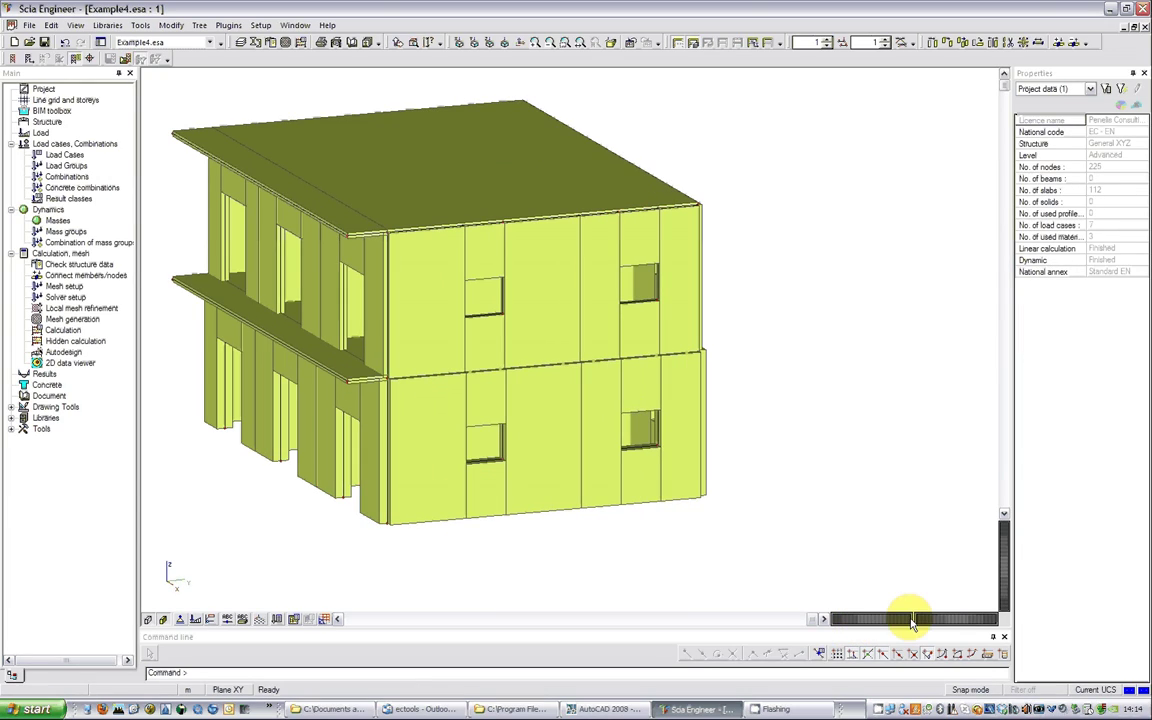
click(488, 412)
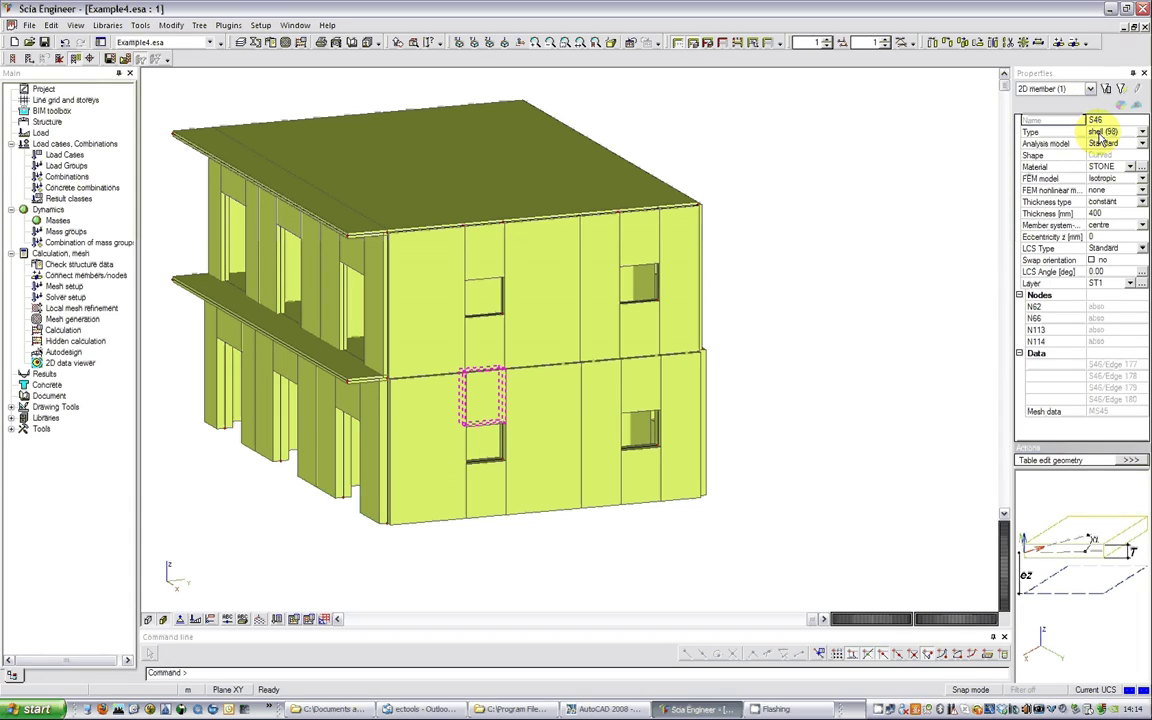
click(1106, 134)
key(Escape)
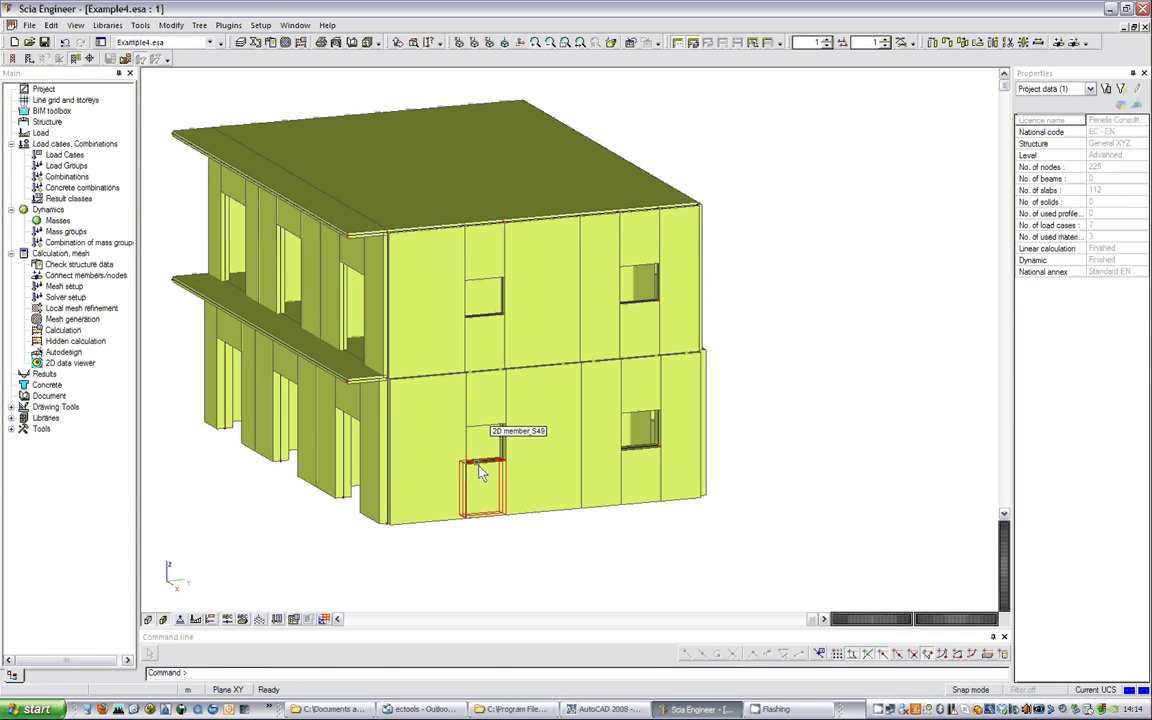
click(479, 470)
click(882, 545)
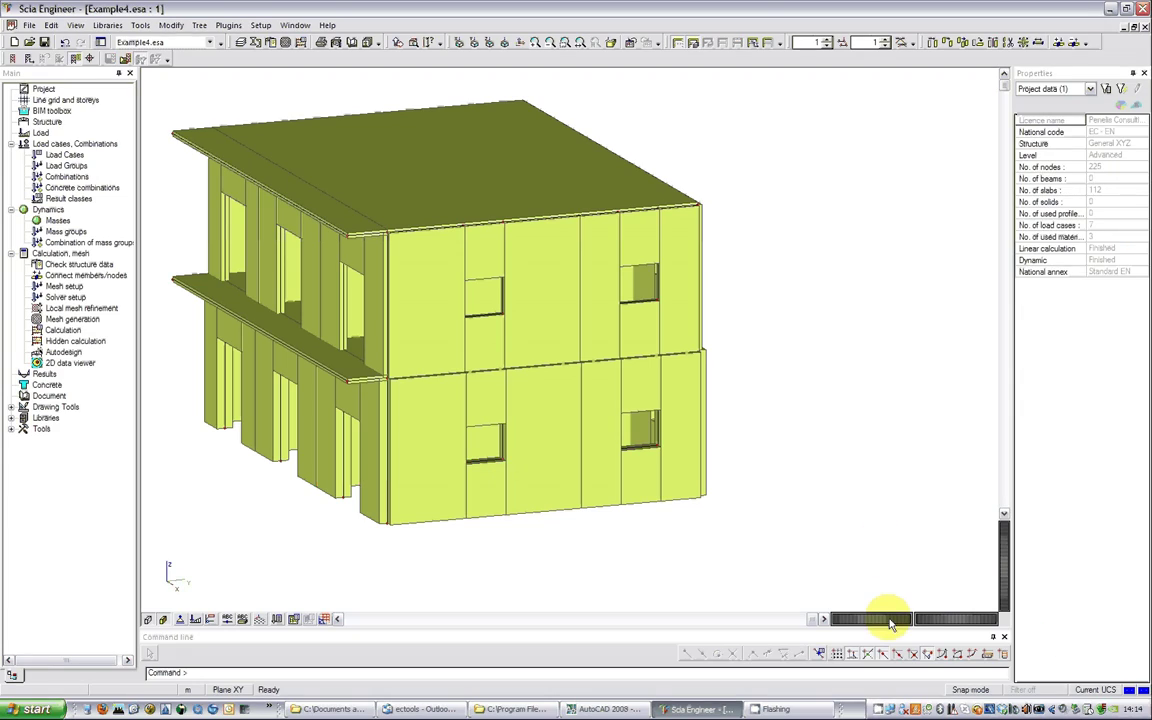
drag(942, 625, 975, 615)
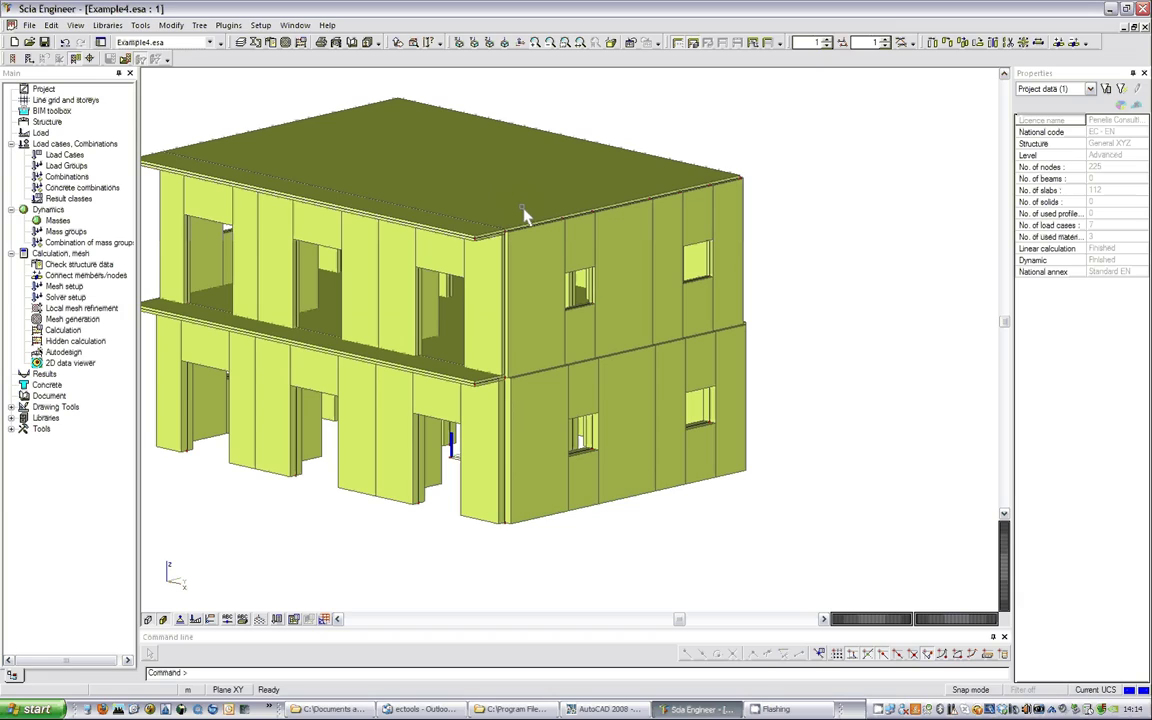
Check the roof slab's properties, deselect it, and bring up the project Libraries menu.
click(657, 202)
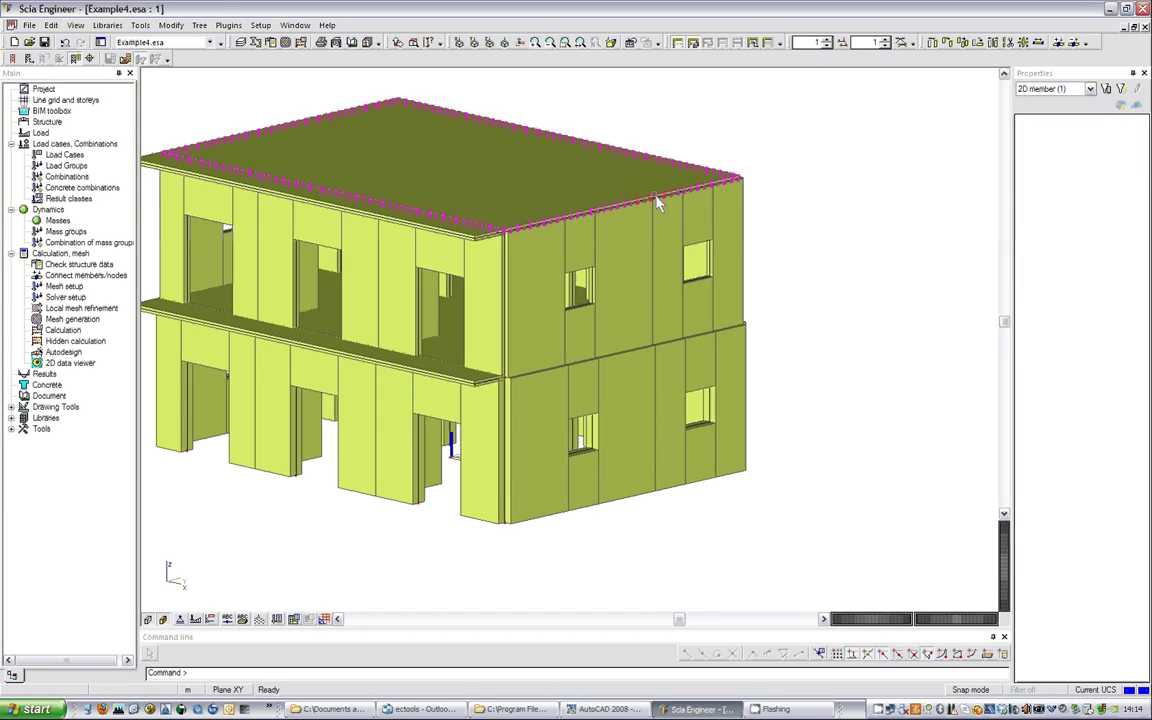
key(Escape)
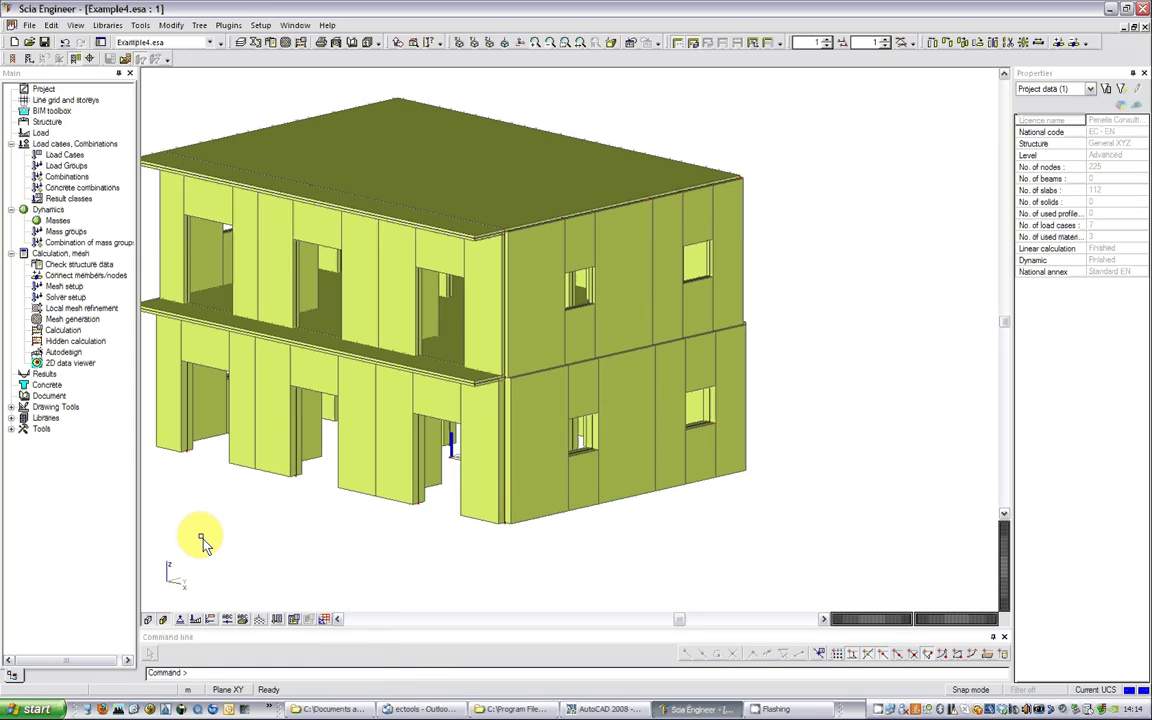
middle_drag(288, 527, 398, 532)
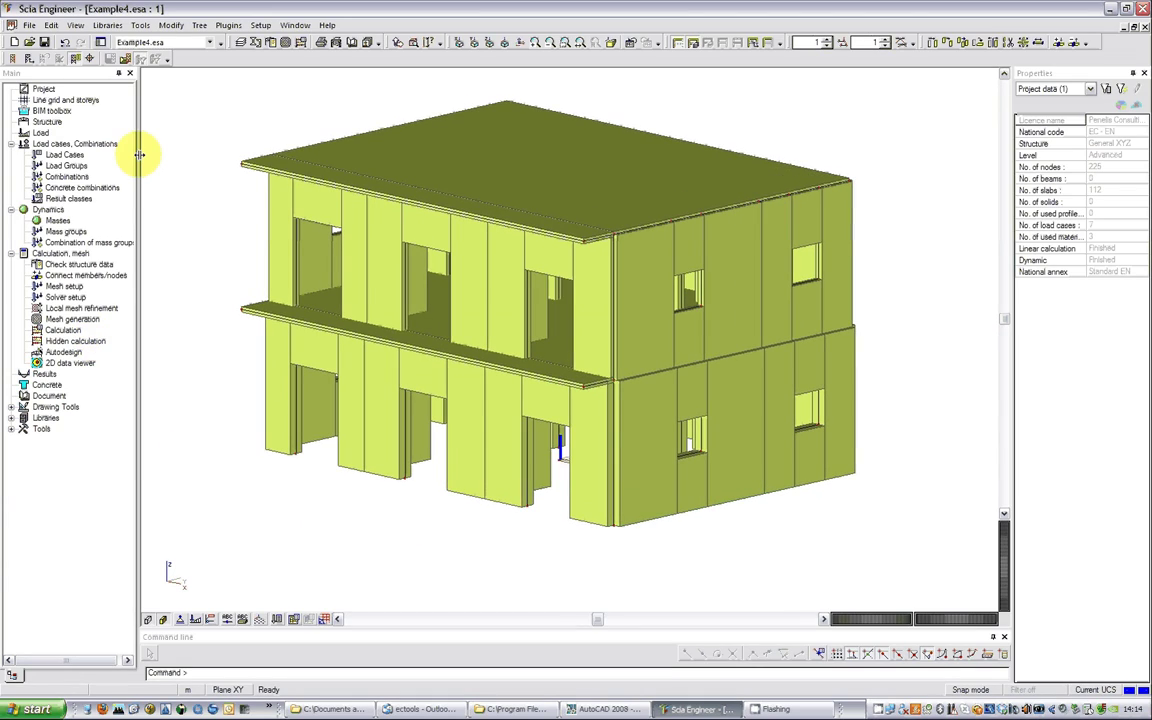
click(107, 25)
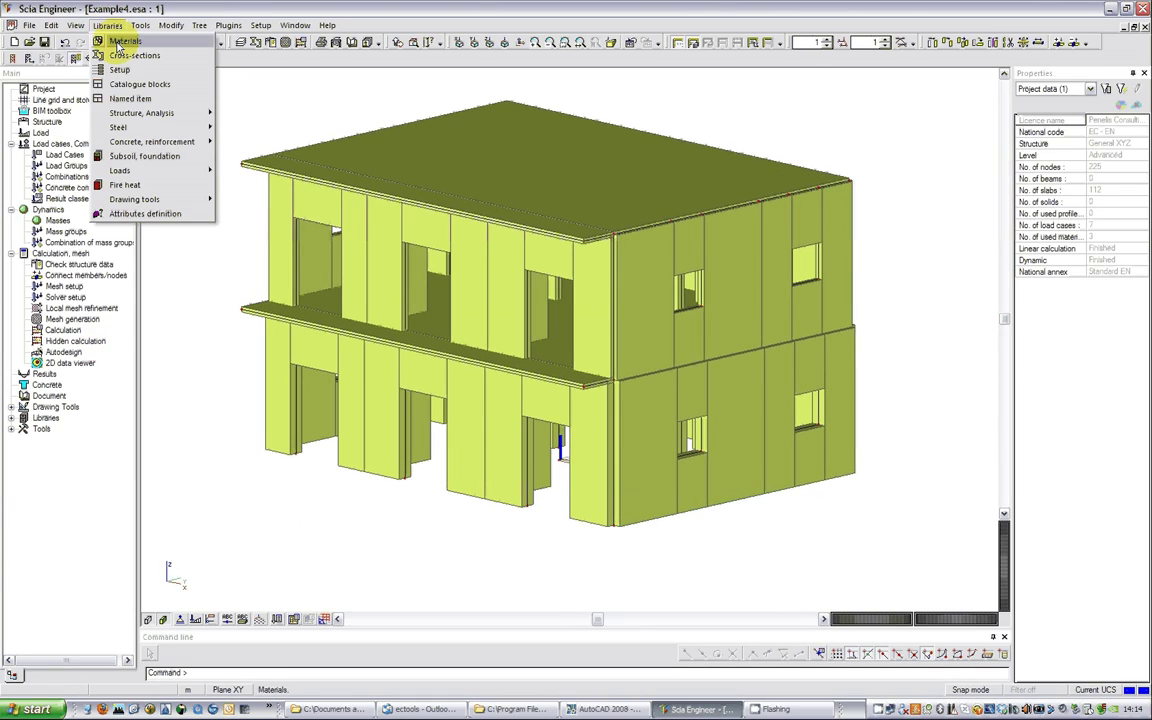
Open the Materials library and review STONE's fctk 0,05(28) and fctk 0,95(28) values.
click(120, 41)
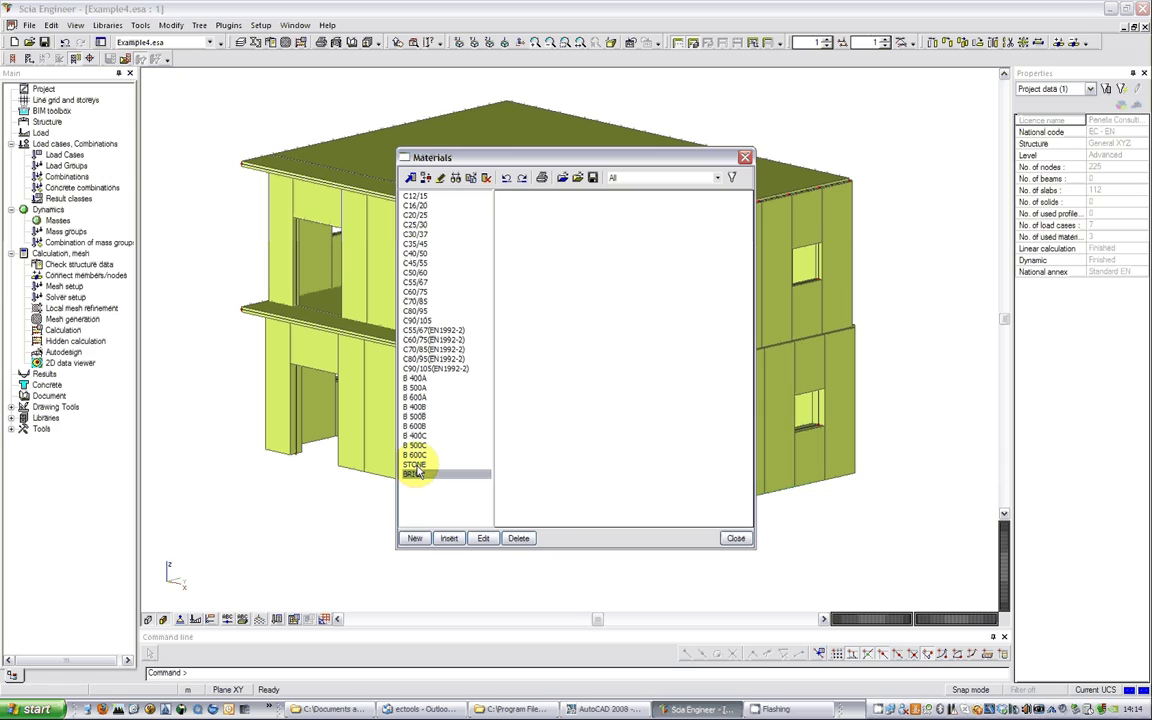
click(415, 466)
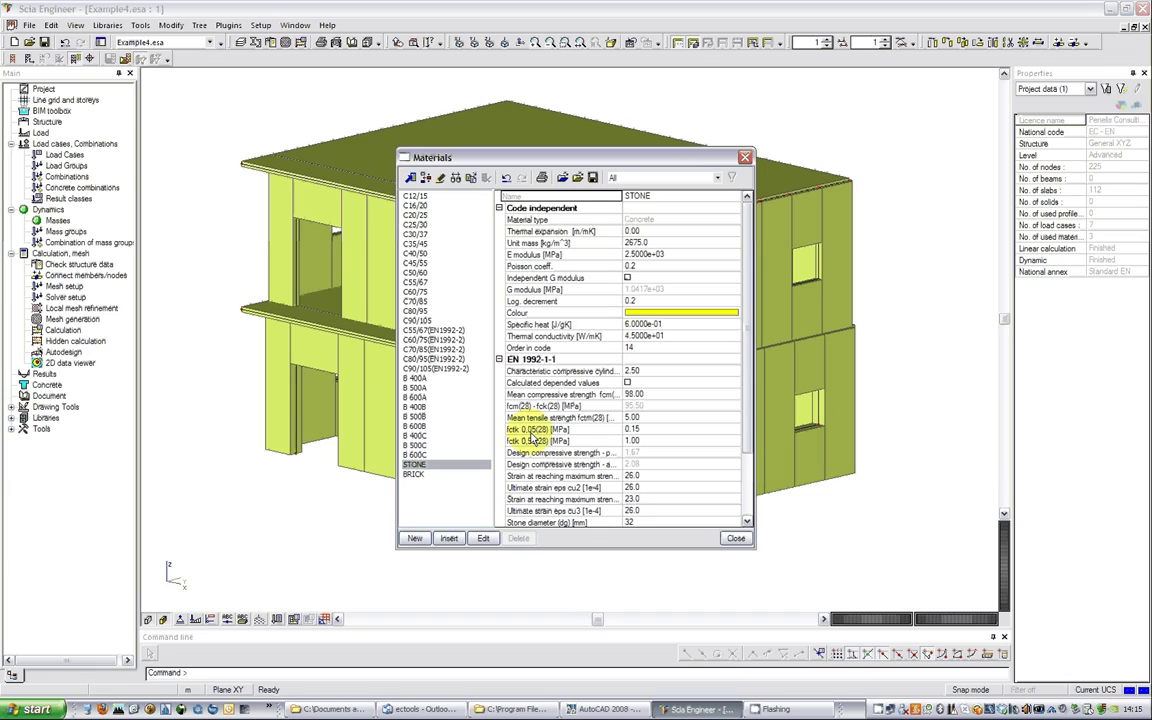
click(662, 430)
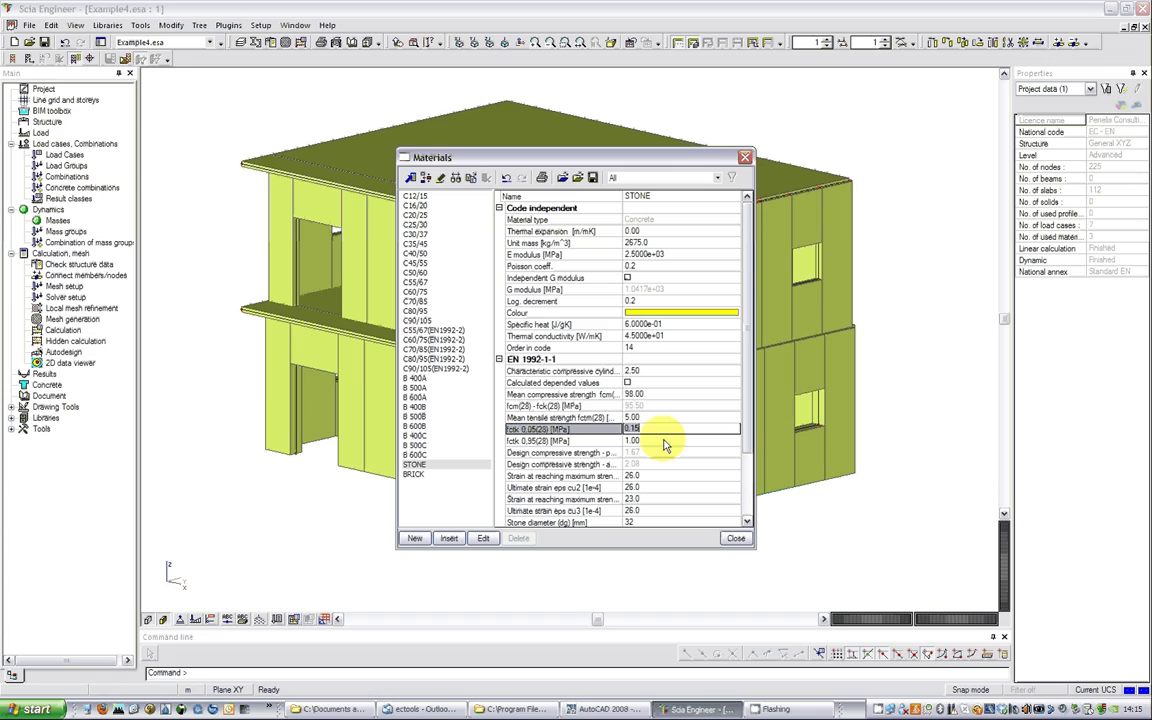
click(662, 441)
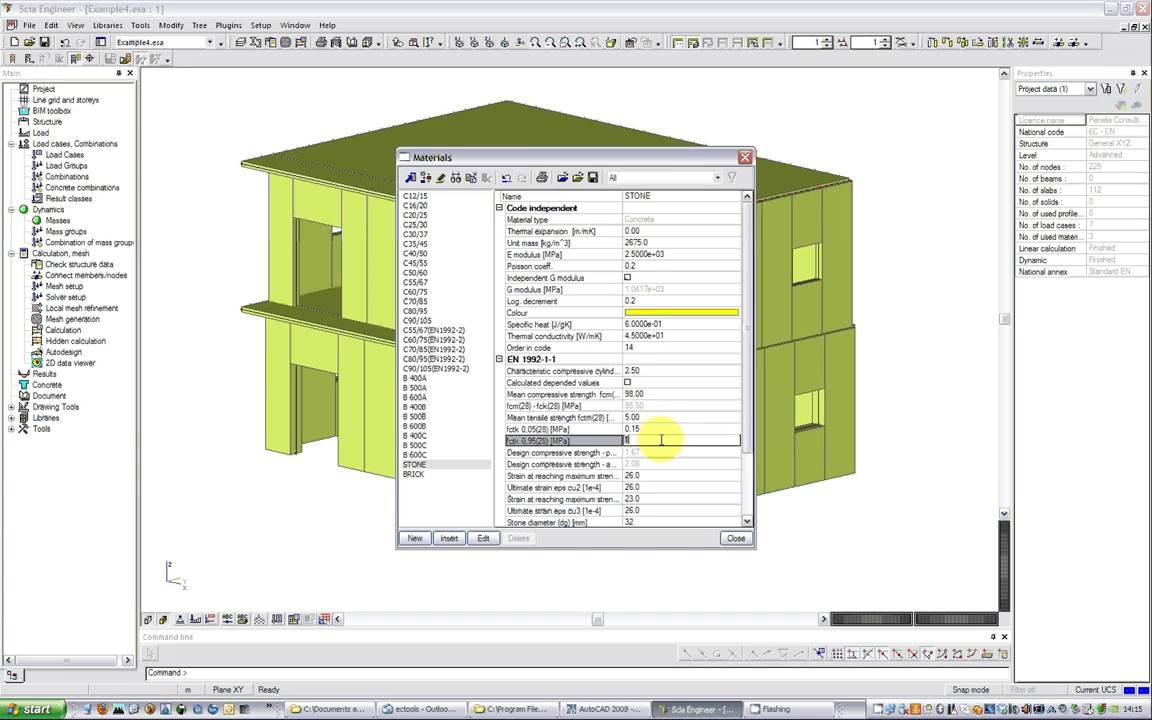
click(660, 429)
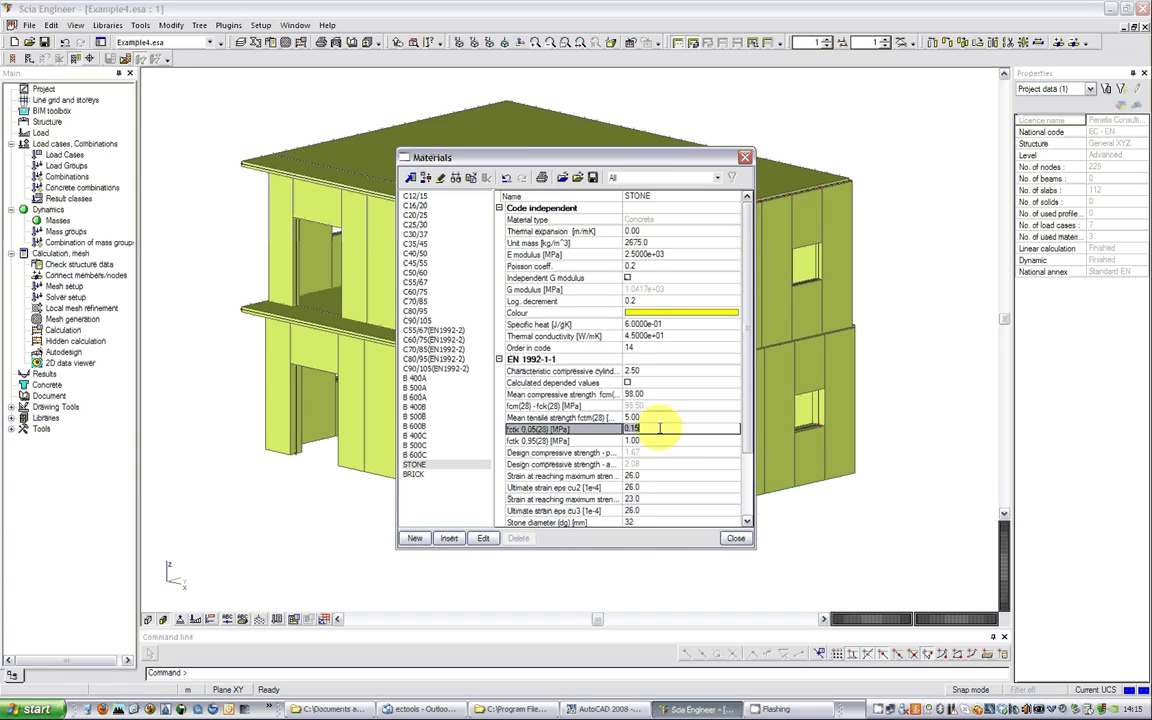
Leave STONE's fctk 0,95 at 1.00 and mean tensile strength at 5.00, then select BRICK.
click(660, 429)
text(Vko)
click(658, 441)
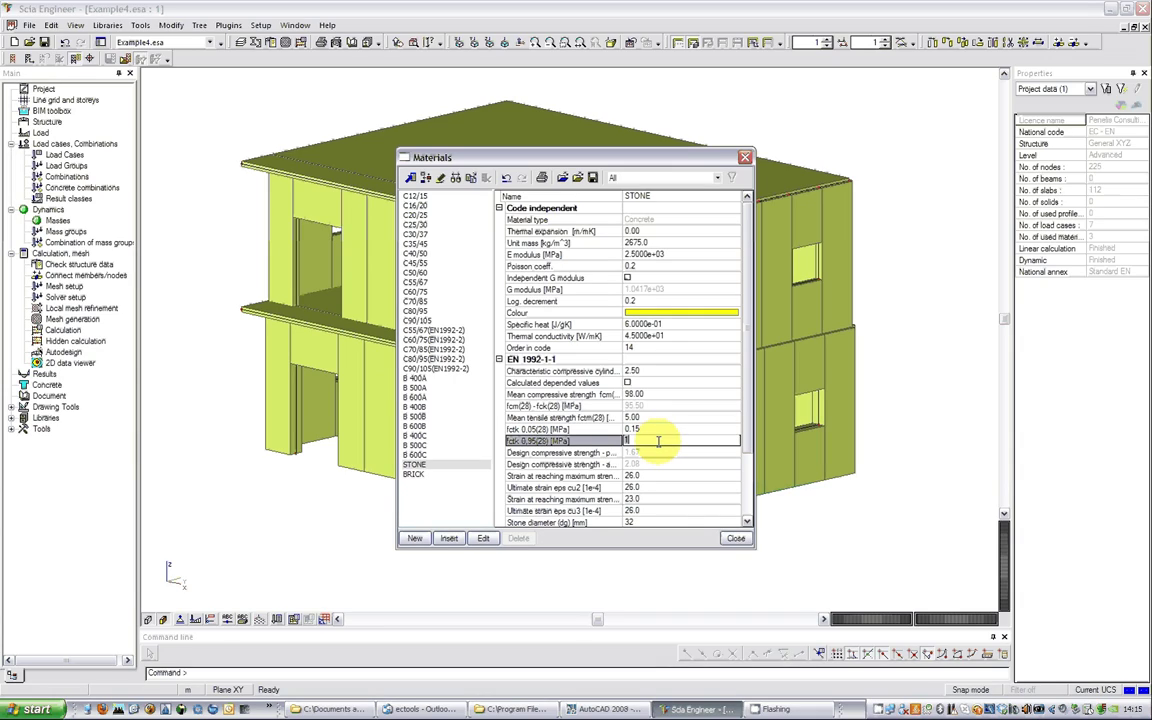
text(fck)
text(,)
text(k)
key(Return)
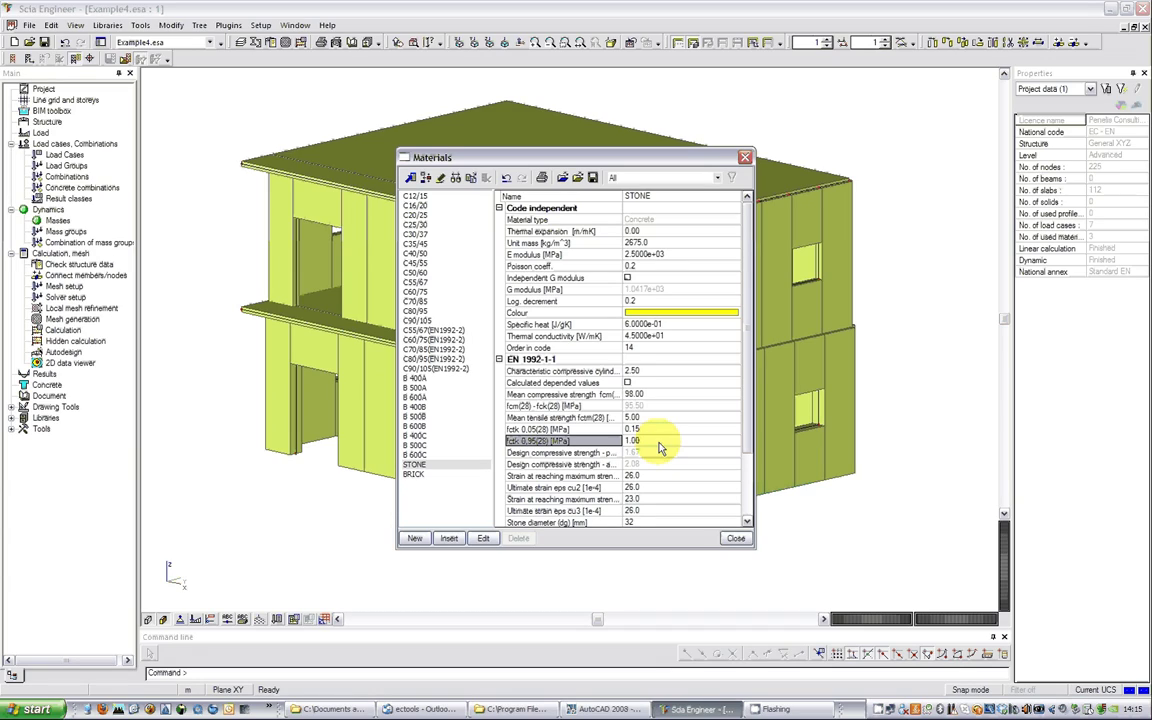
click(676, 419)
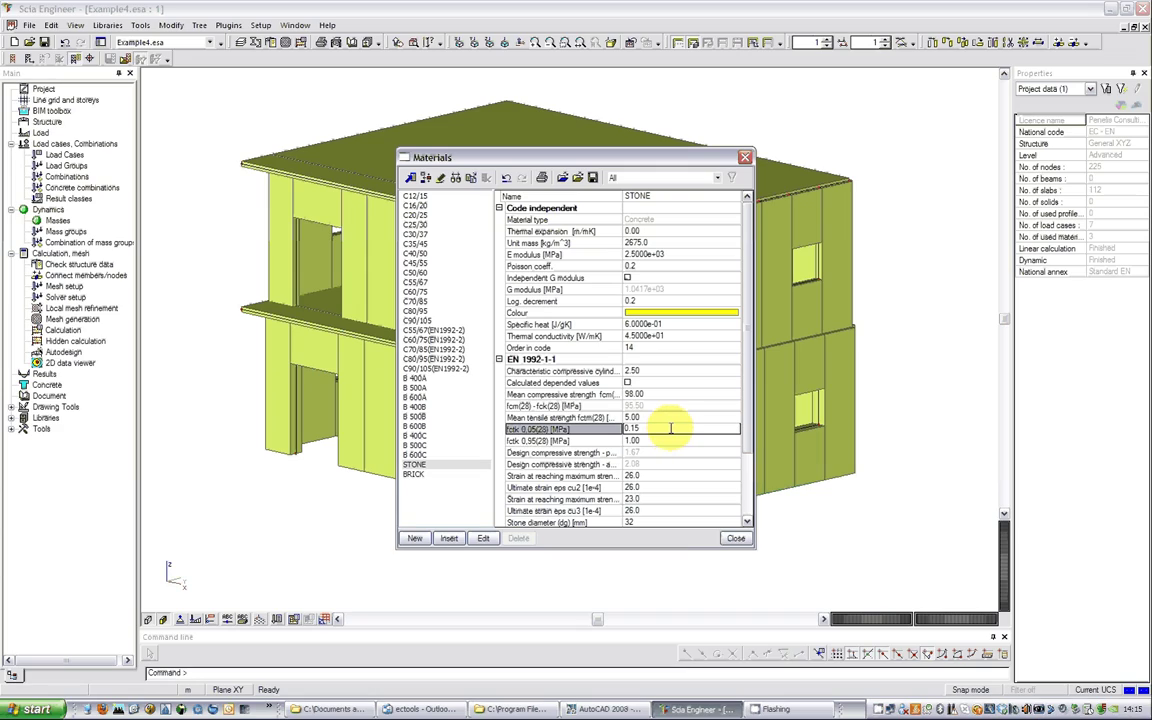
text(f)
key(Return)
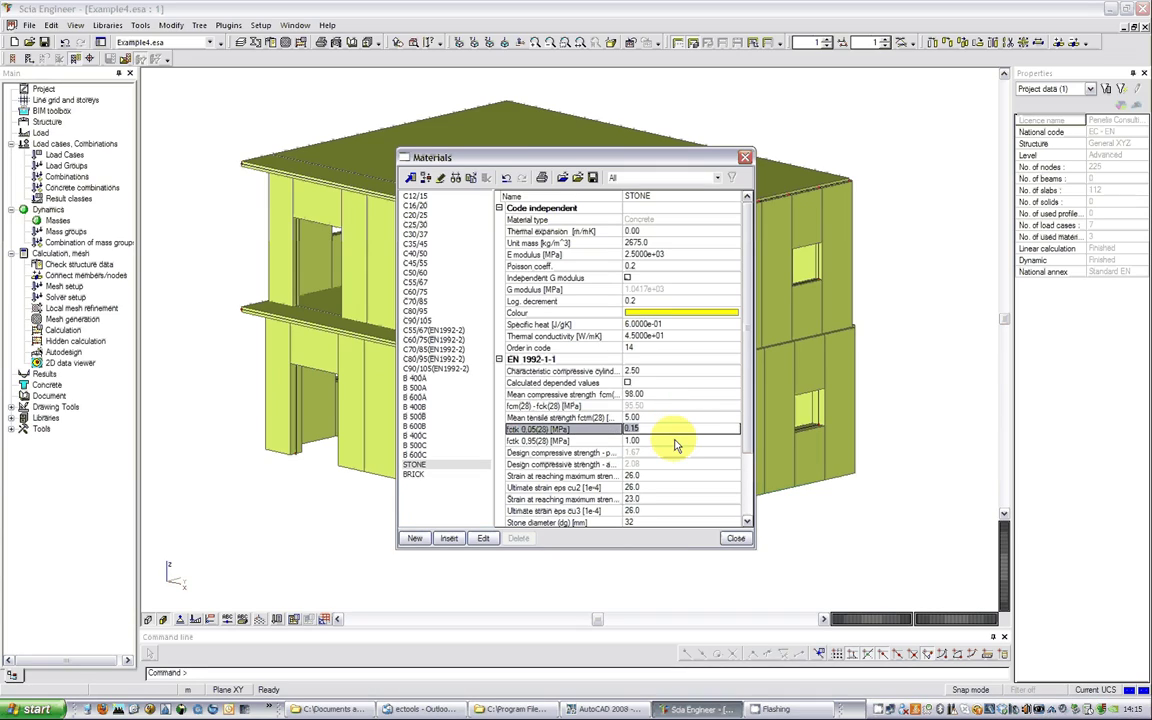
click(675, 440)
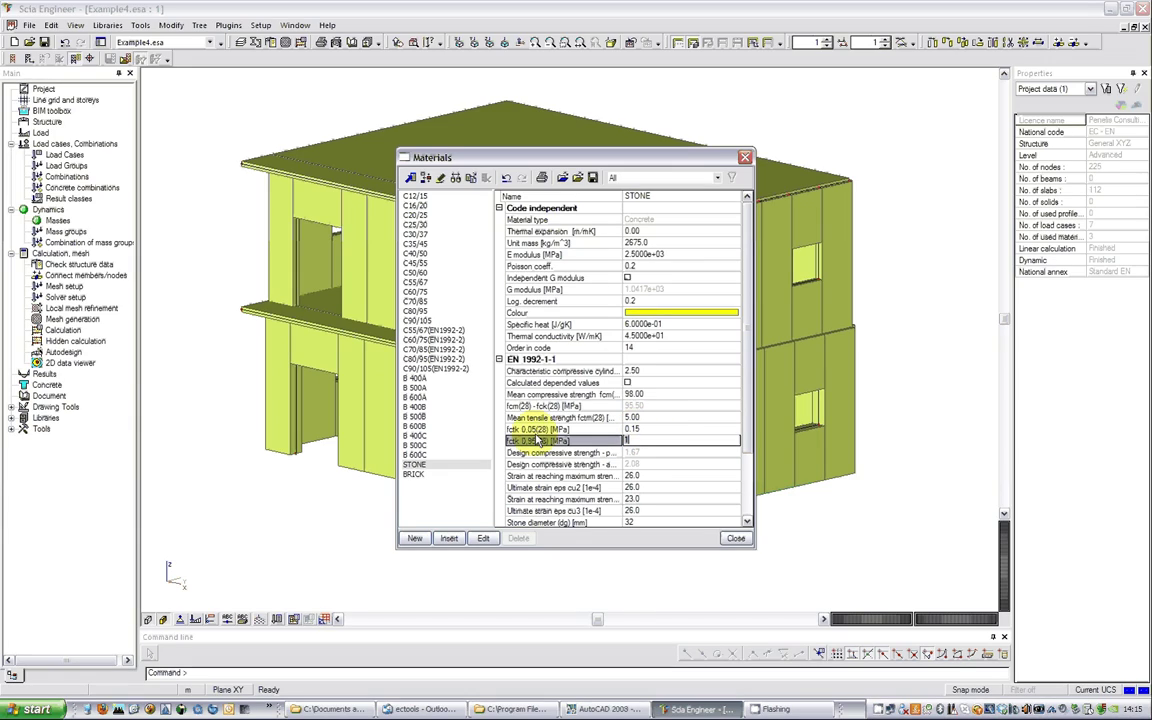
double_click(638, 439)
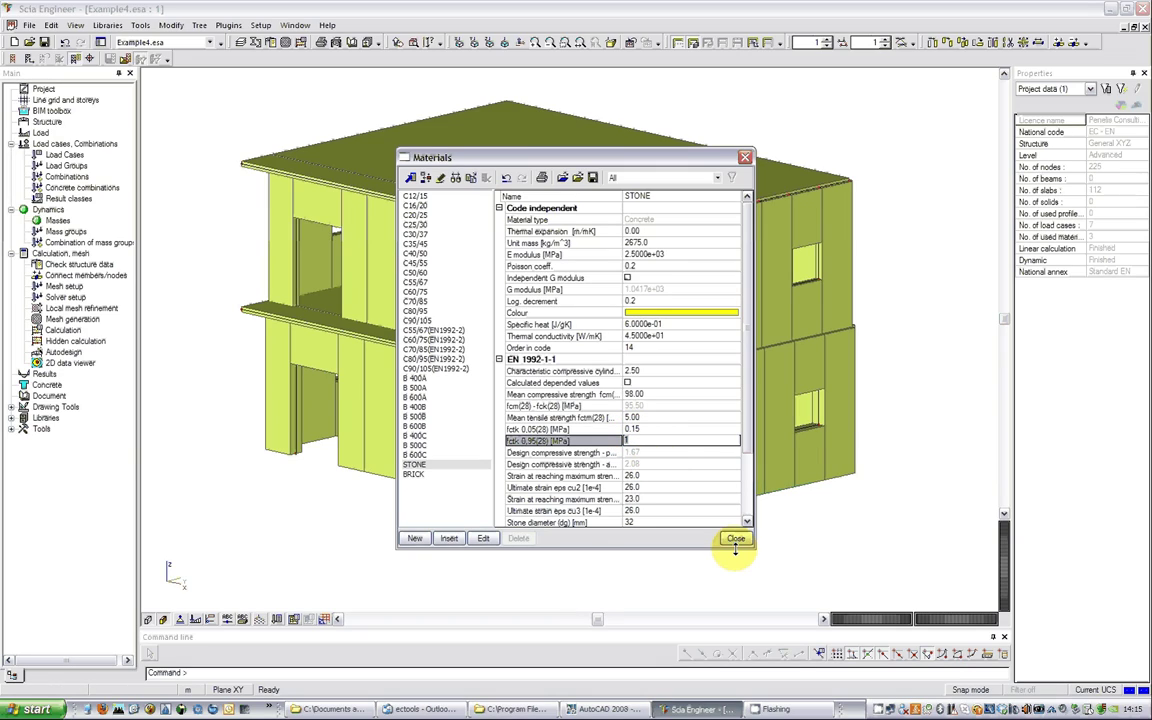
click(418, 476)
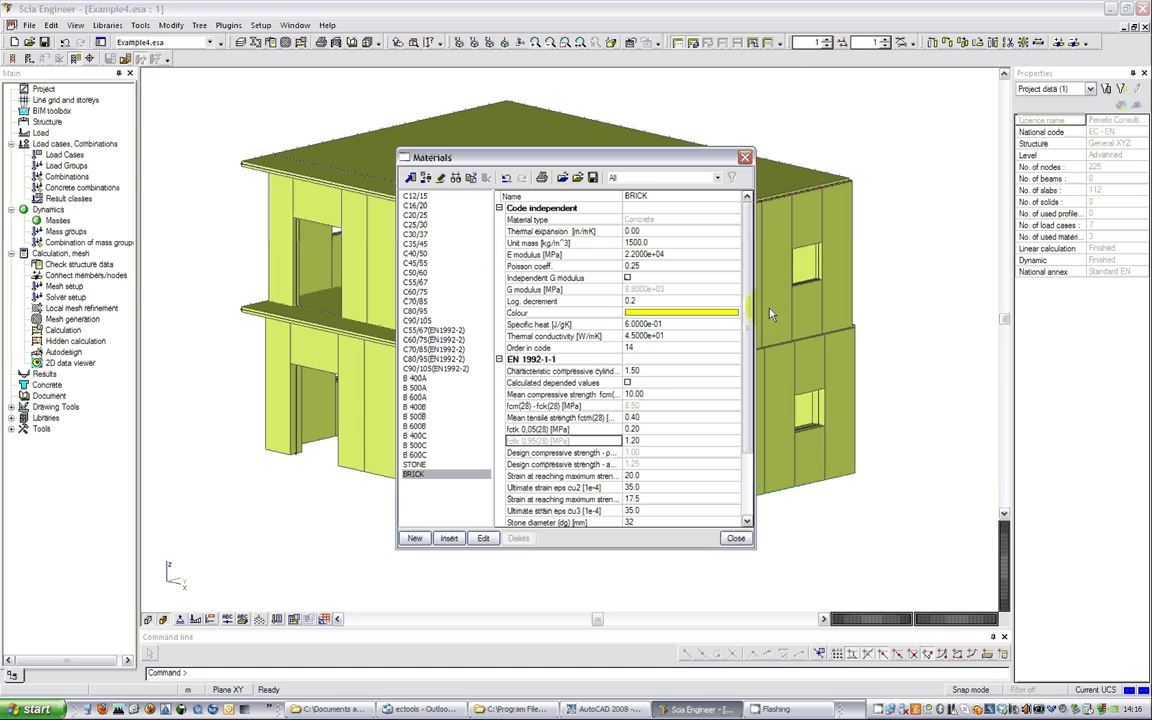
Check BRICK's fctk 0,05 of 0.2 and fctk 0,95 of 1.2, then close the Materials library.
click(640, 243)
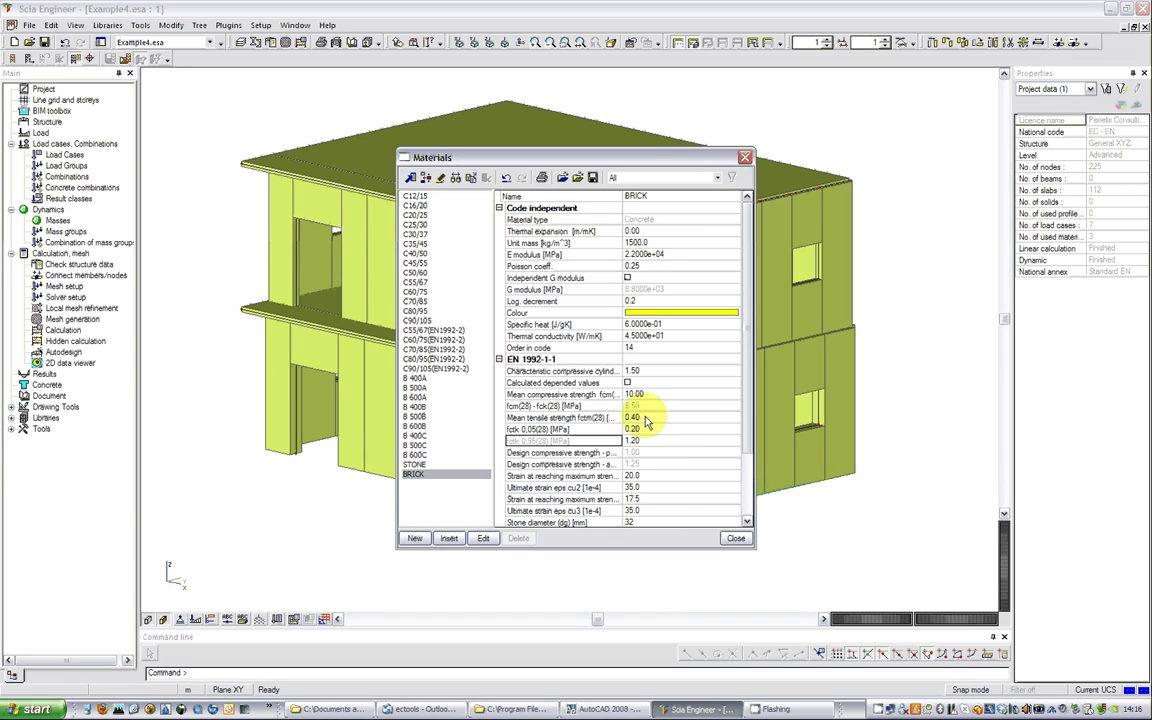
click(650, 429)
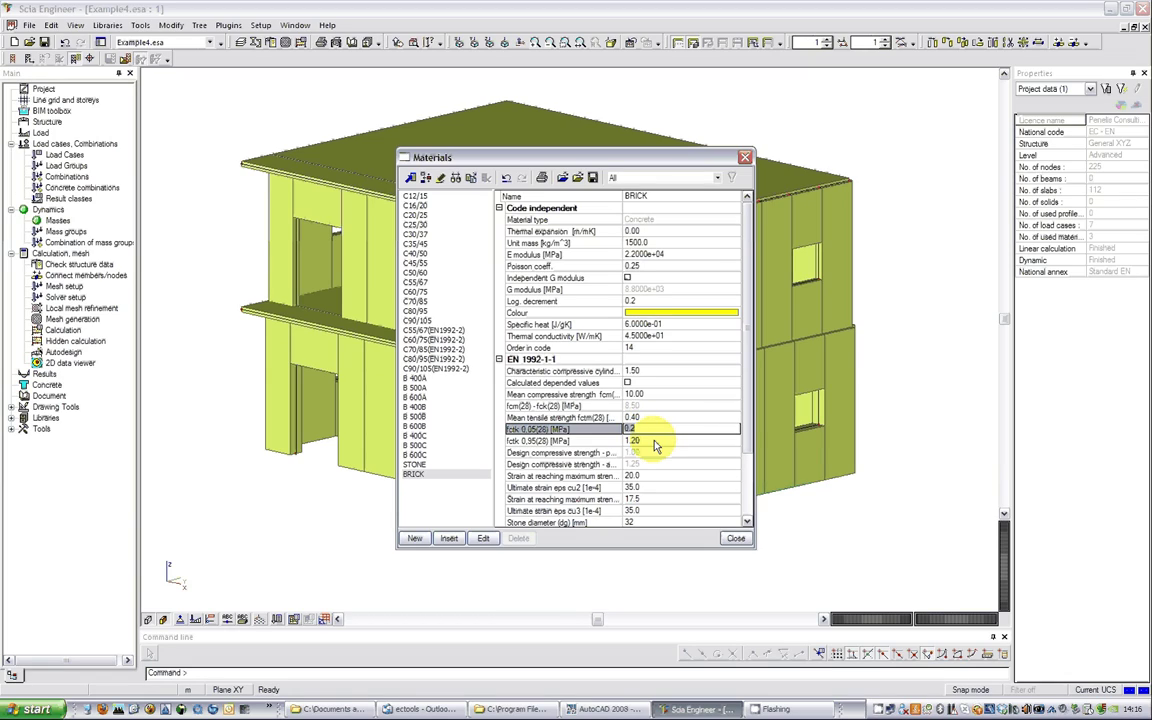
click(660, 441)
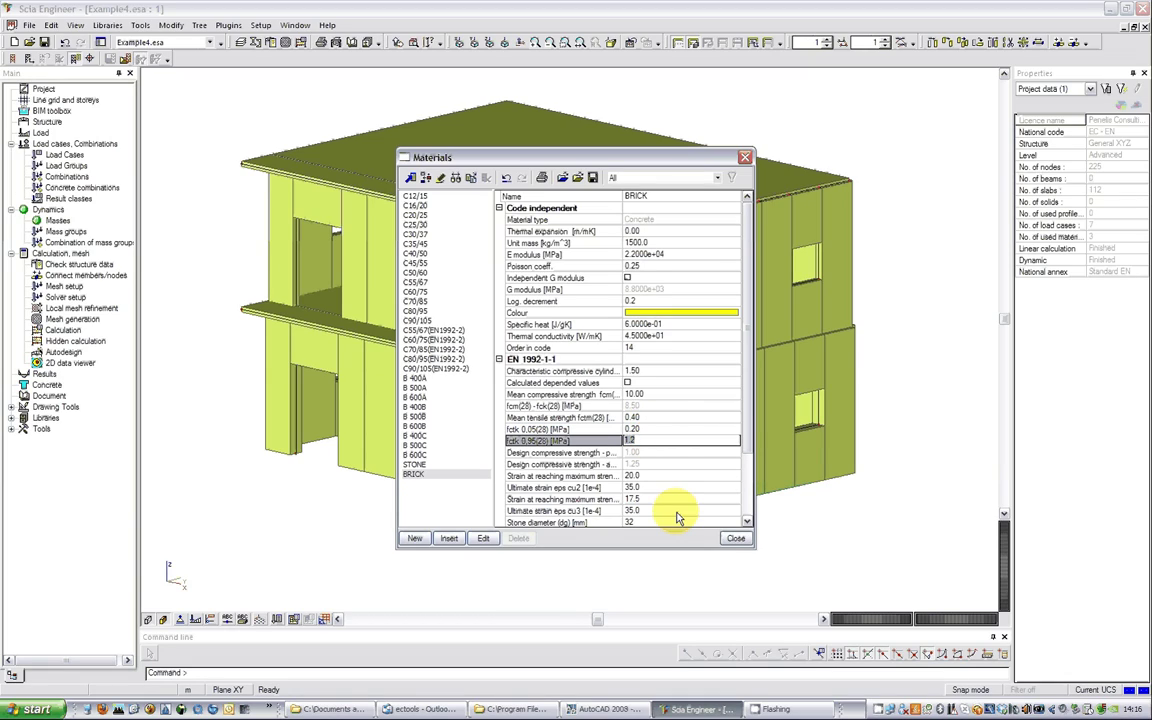
click(736, 538)
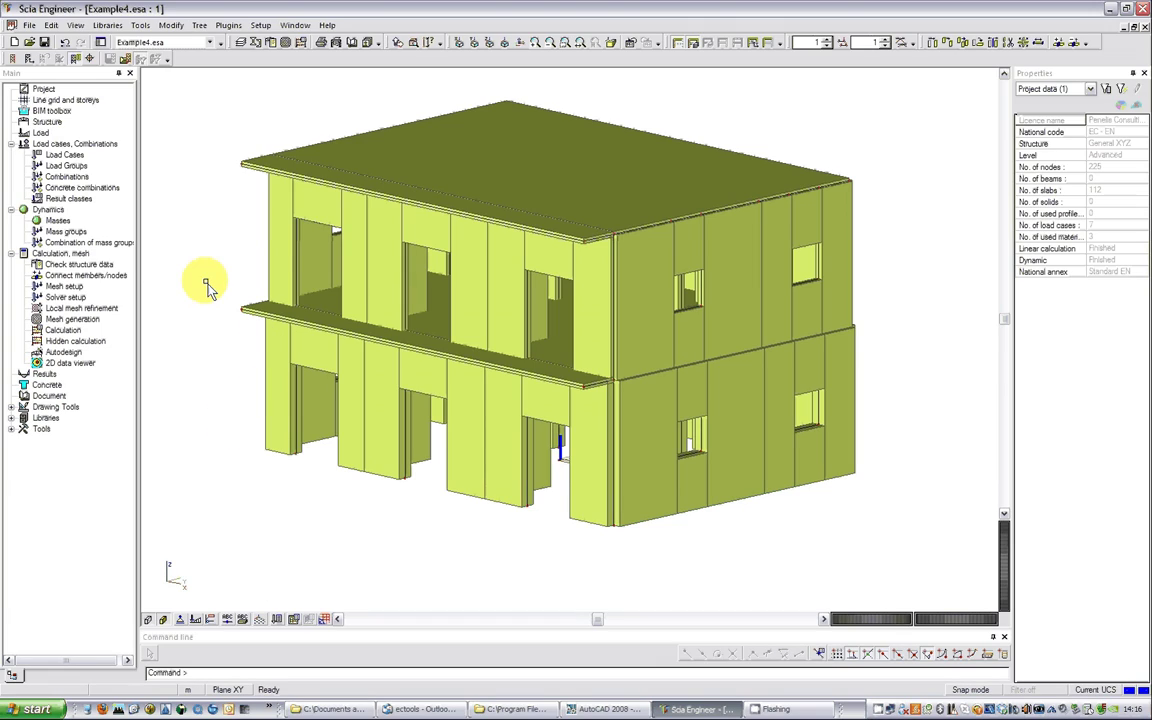
Review the load cases LC1, Q, EX_STAT, EX and EY, then close the Load cases list.
double_click(64, 156)
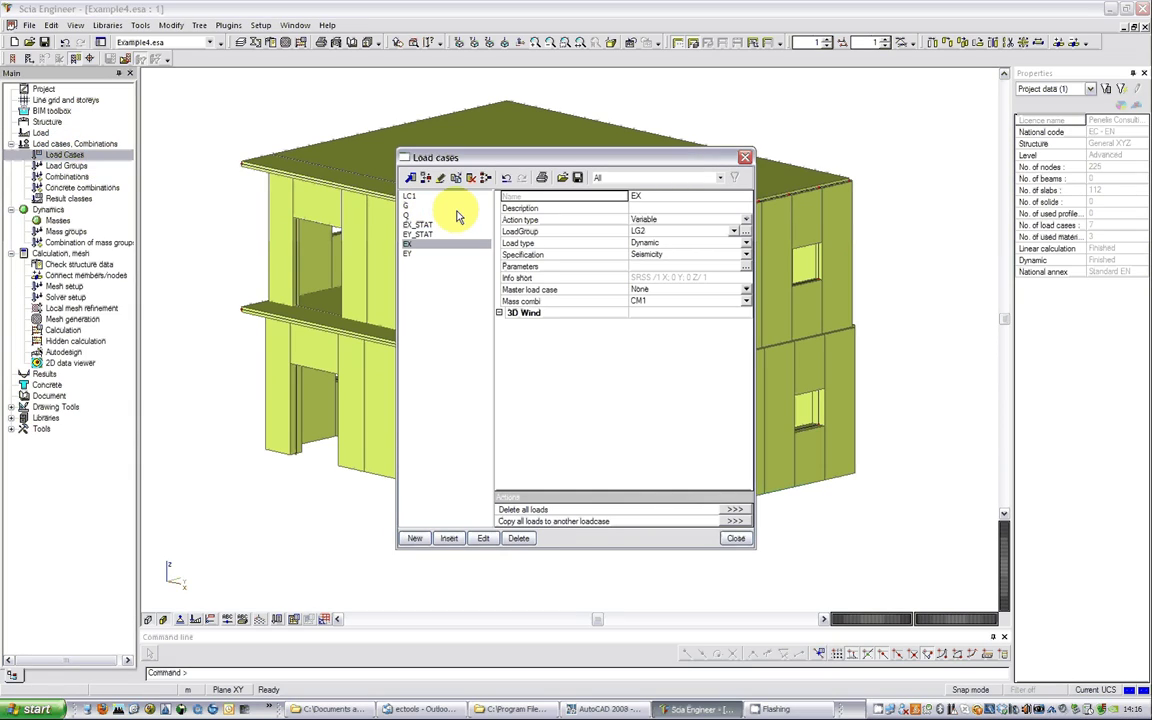
click(411, 196)
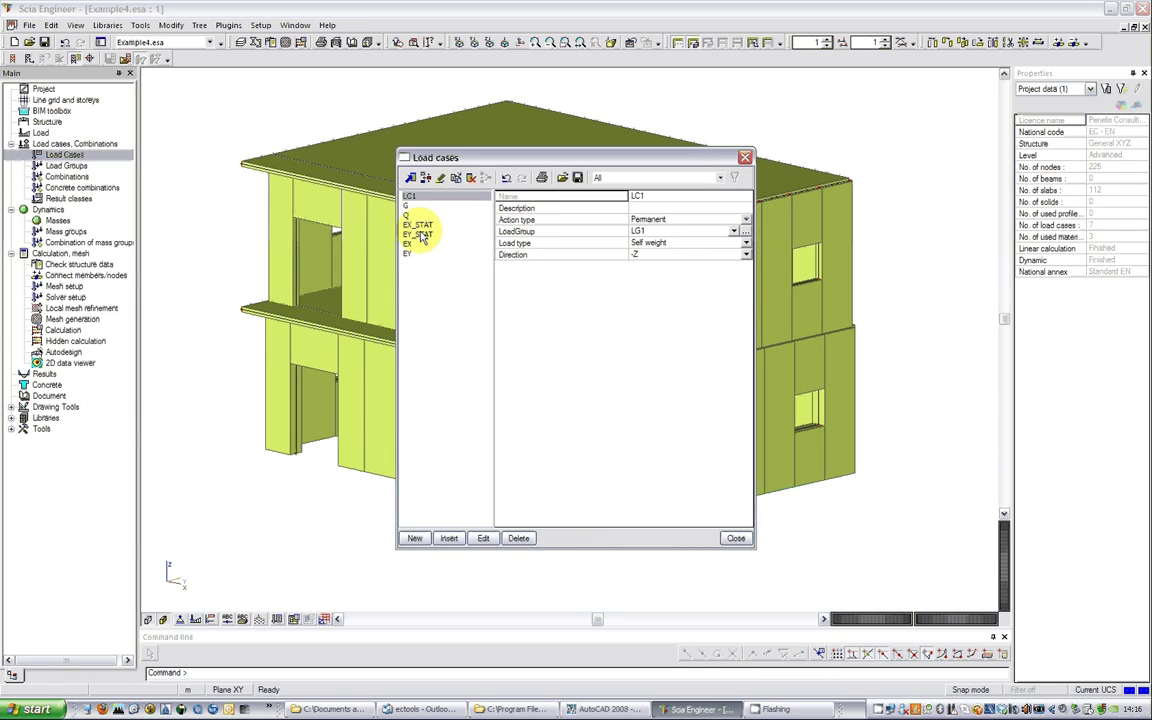
click(409, 214)
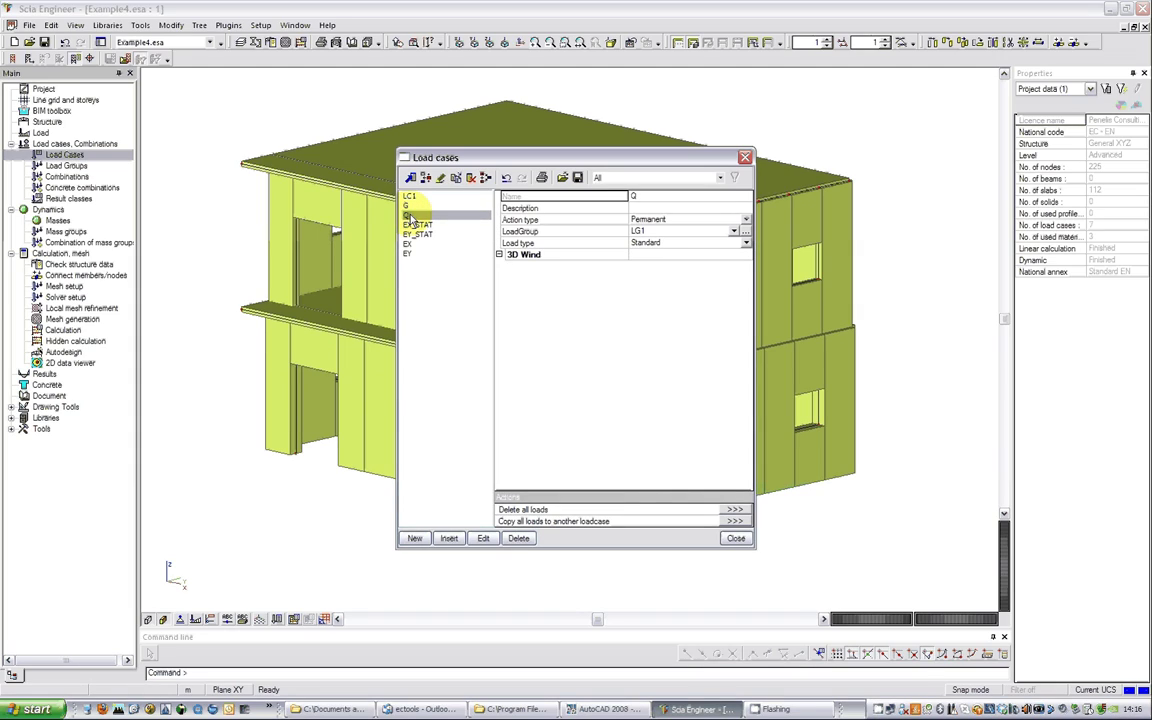
click(417, 225)
click(408, 244)
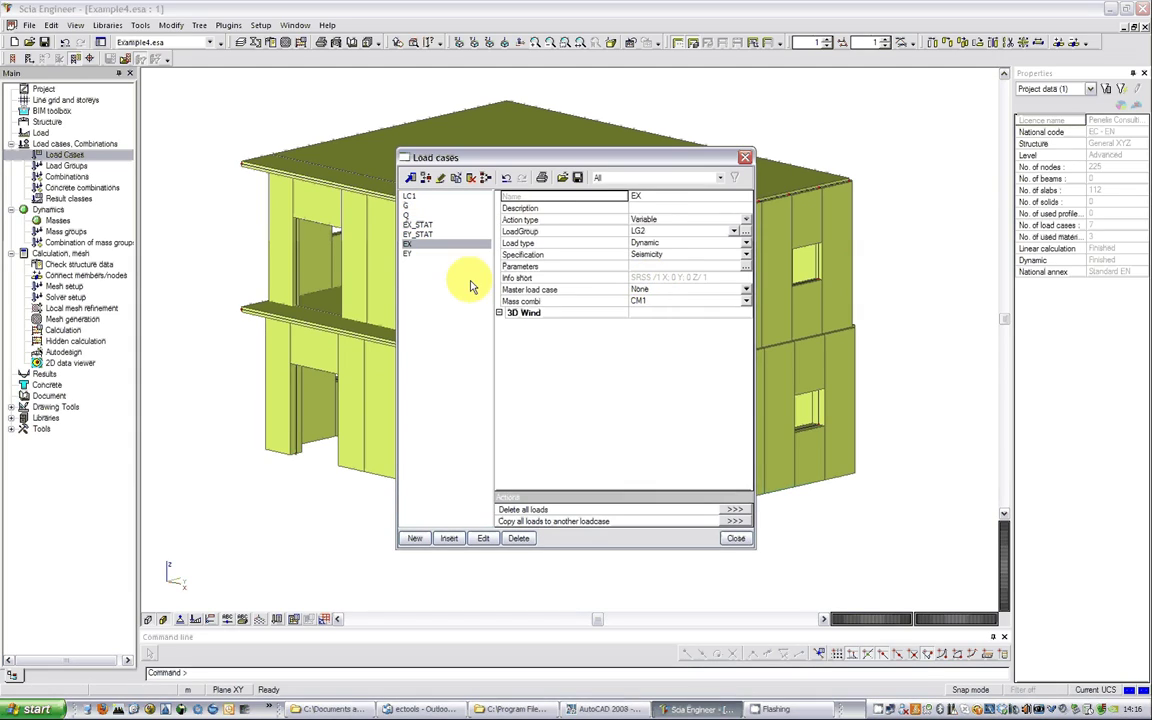
click(408, 253)
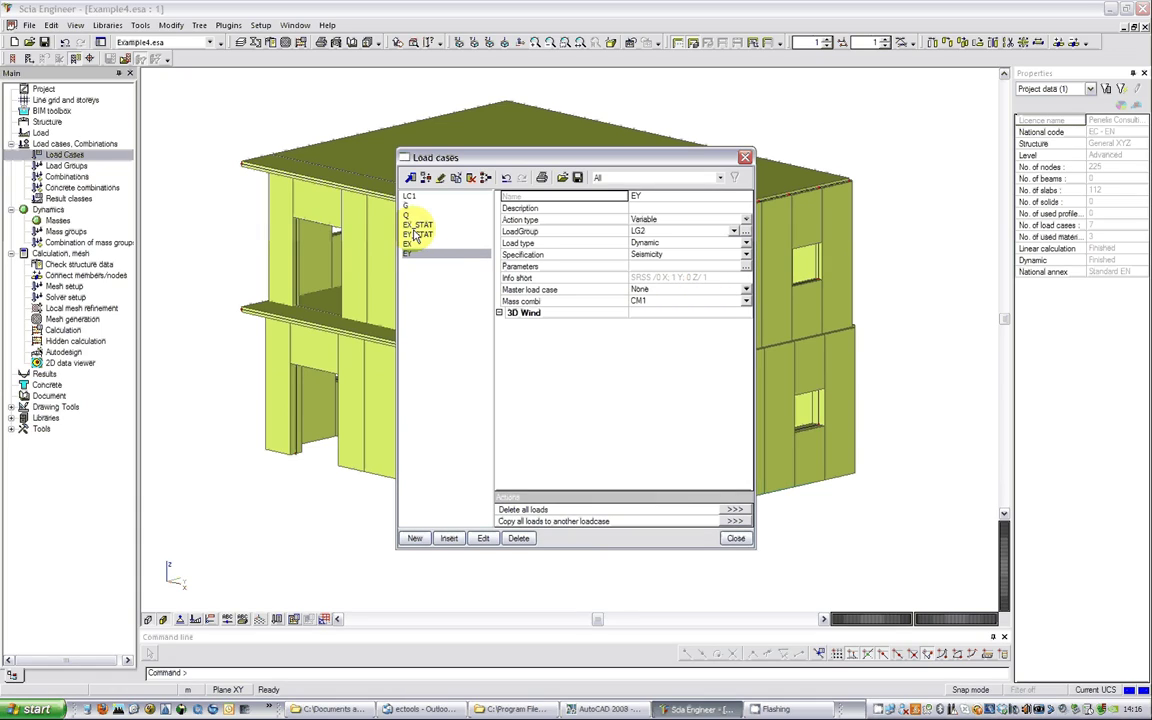
click(416, 225)
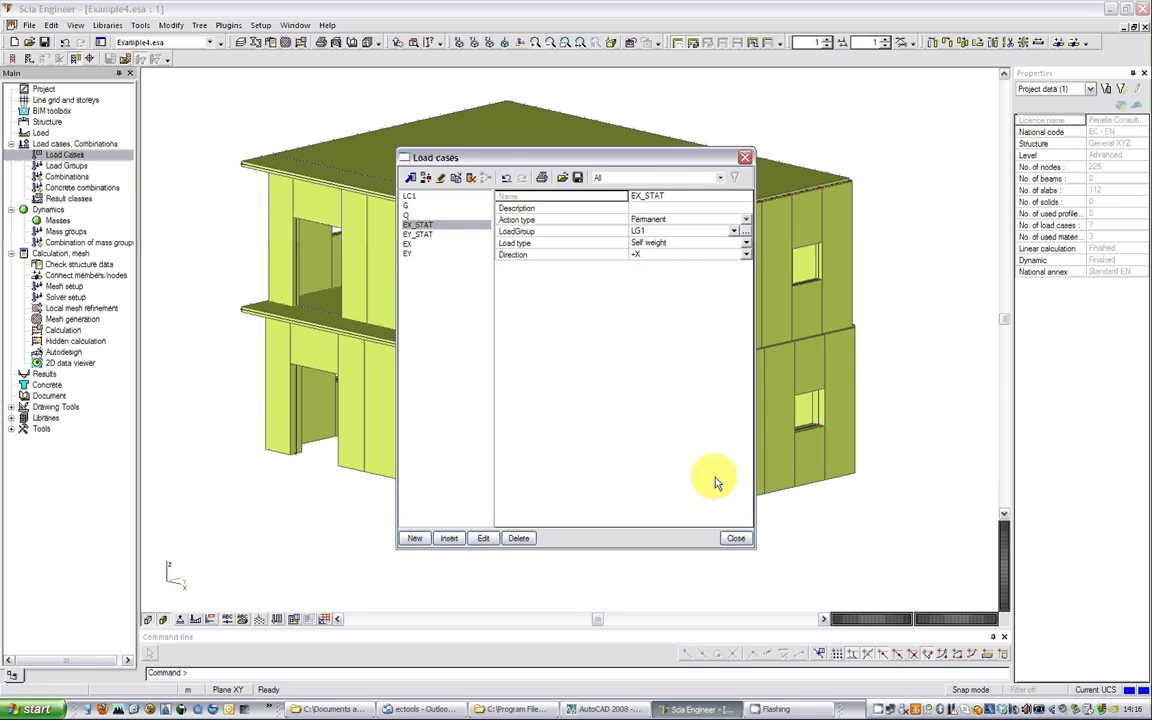
click(736, 540)
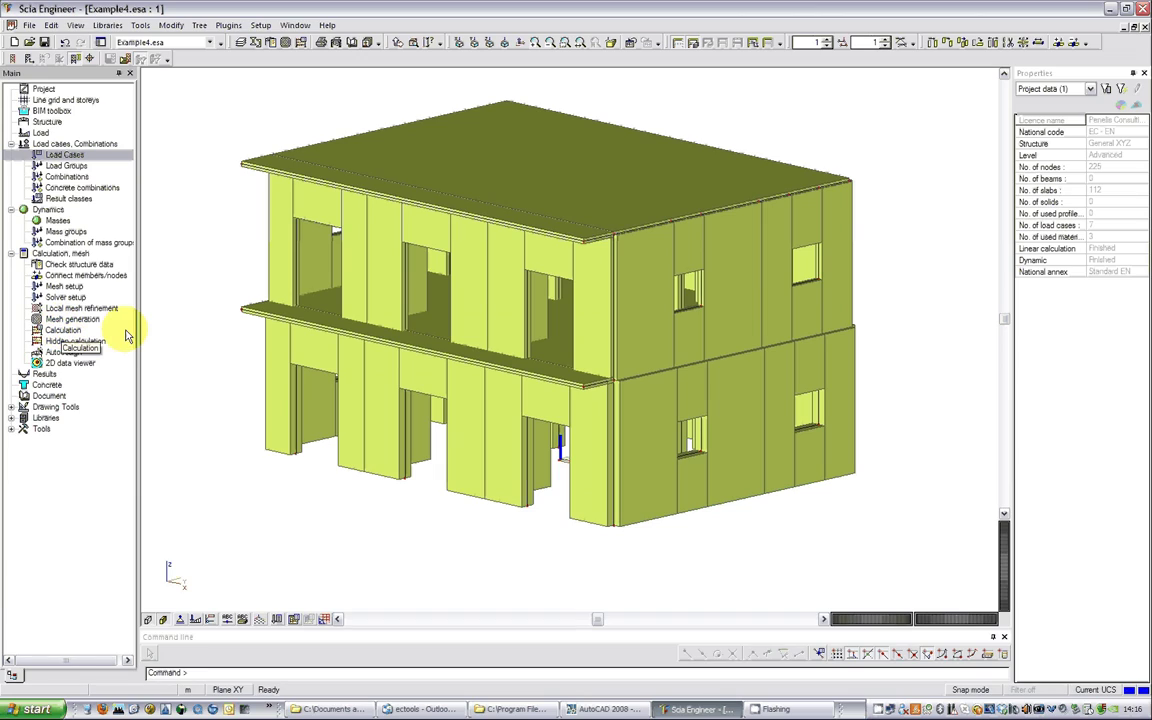
Export the model through the ECtools plug-in as Example4.xml.
click(226, 28)
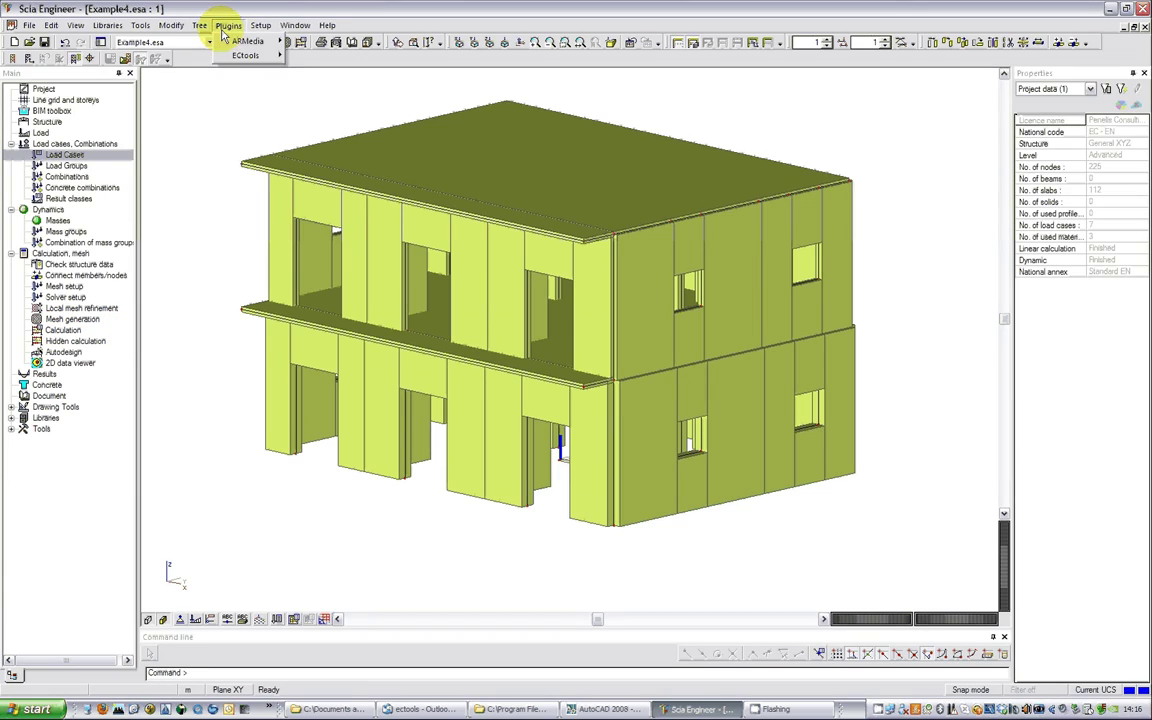
mouse_move(245, 55)
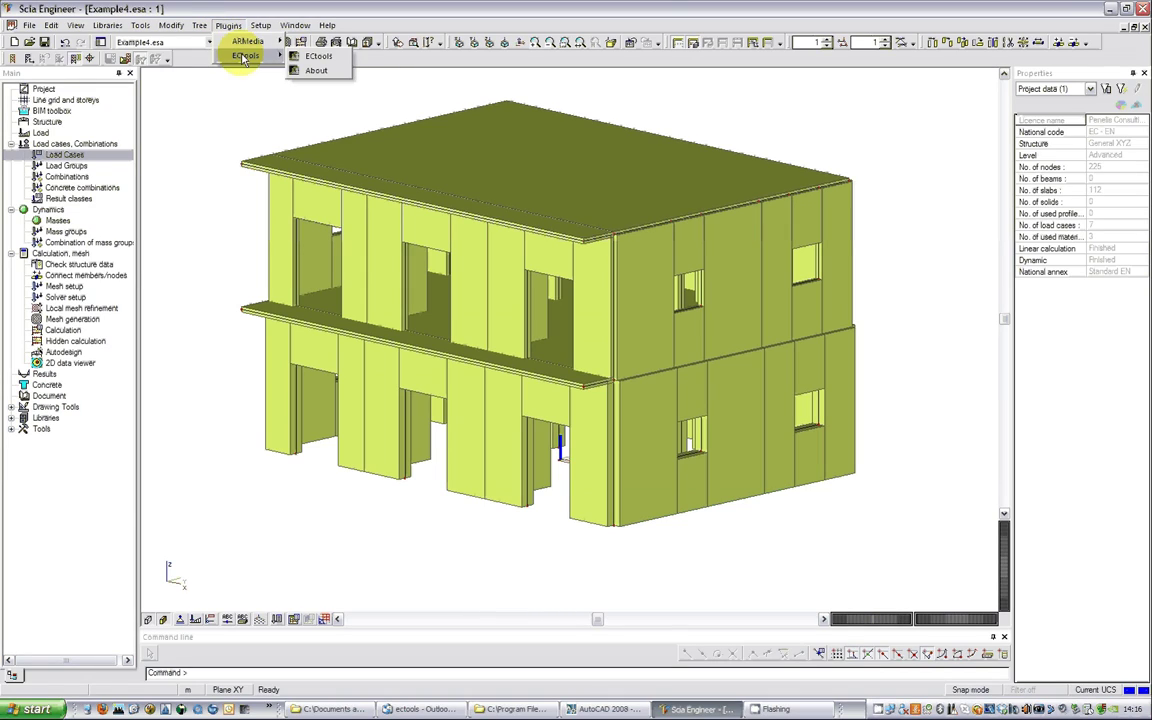
click(340, 57)
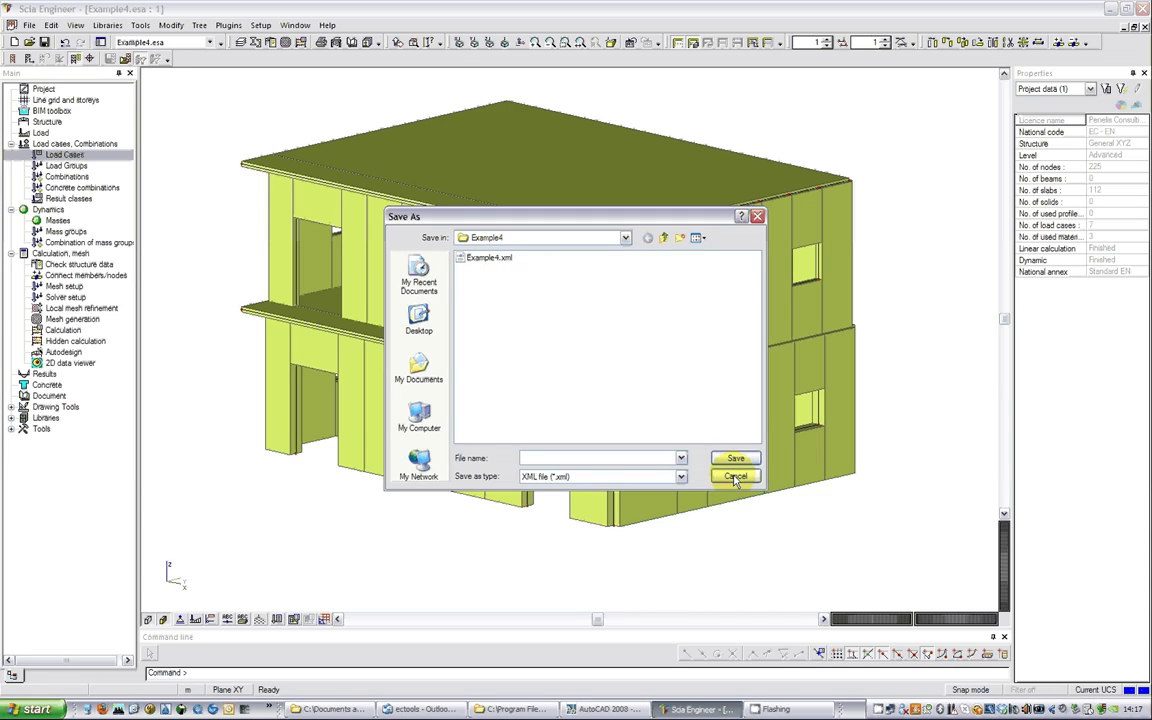
click(487, 258)
click(735, 459)
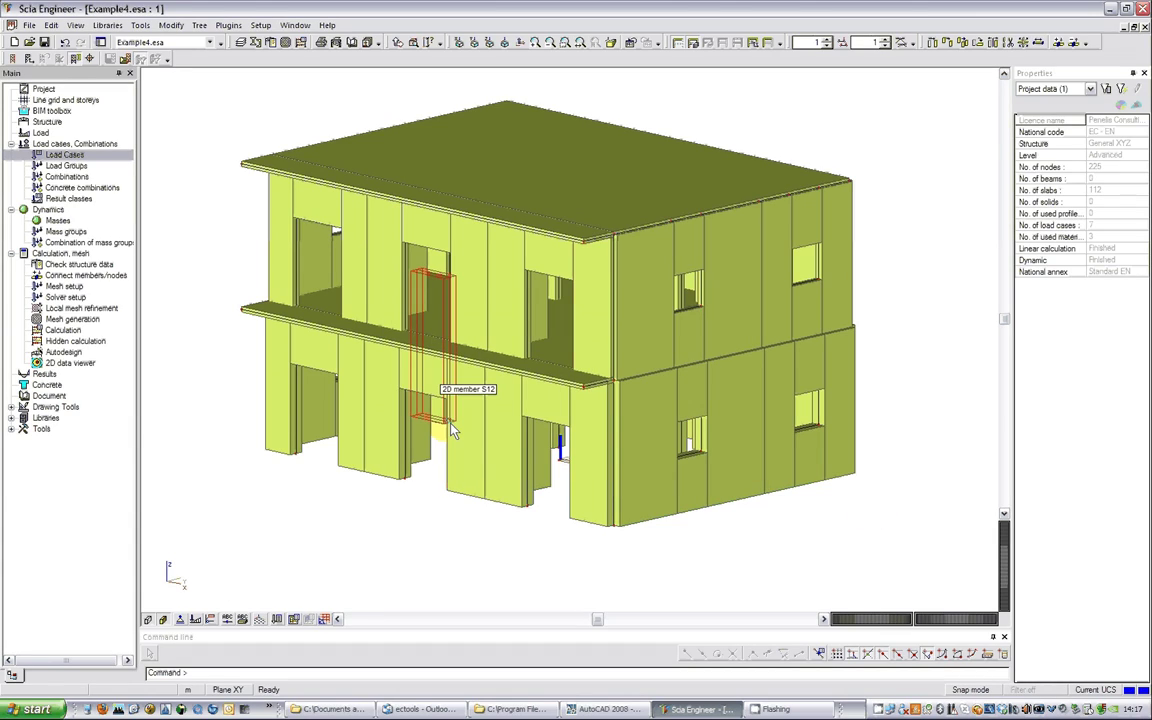
Close the Example4 project, saving changes to Example4.esa.
click(1141, 8)
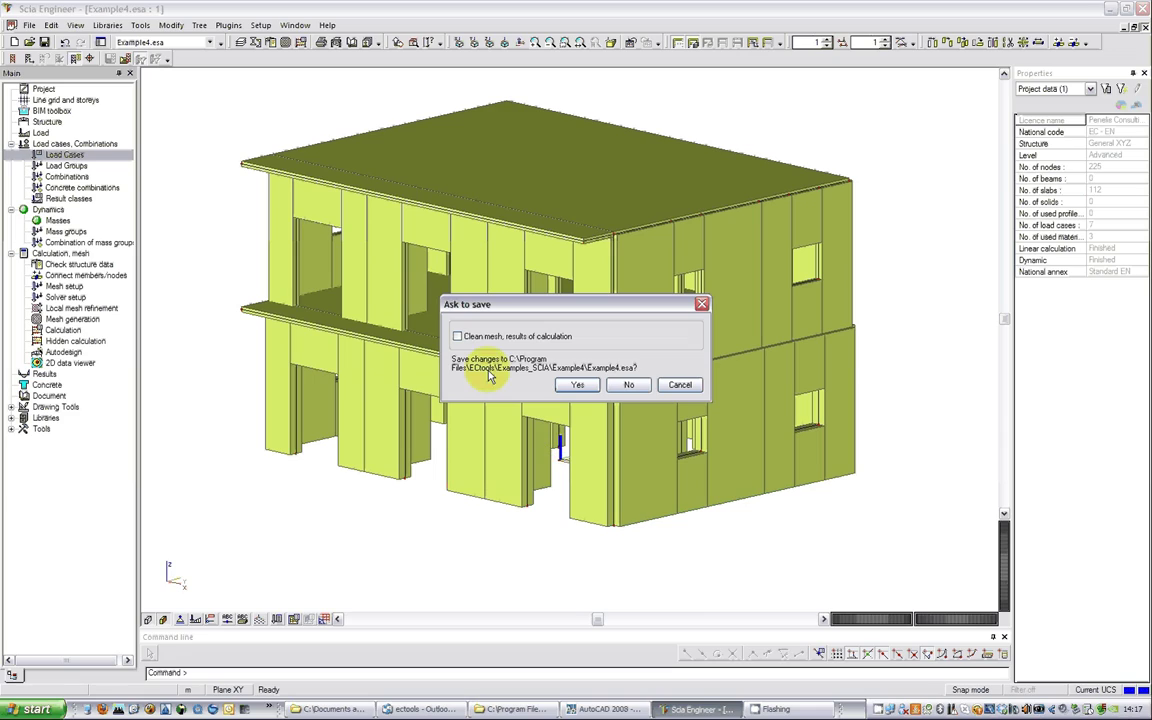
click(577, 386)
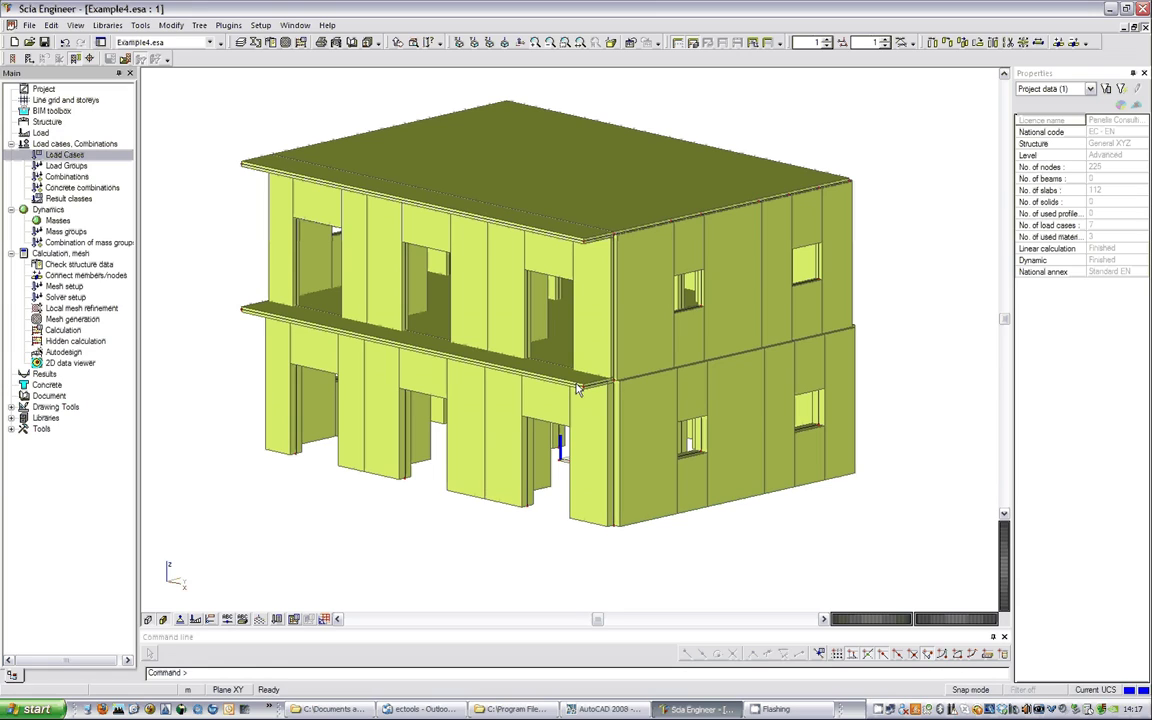
click(898, 672)
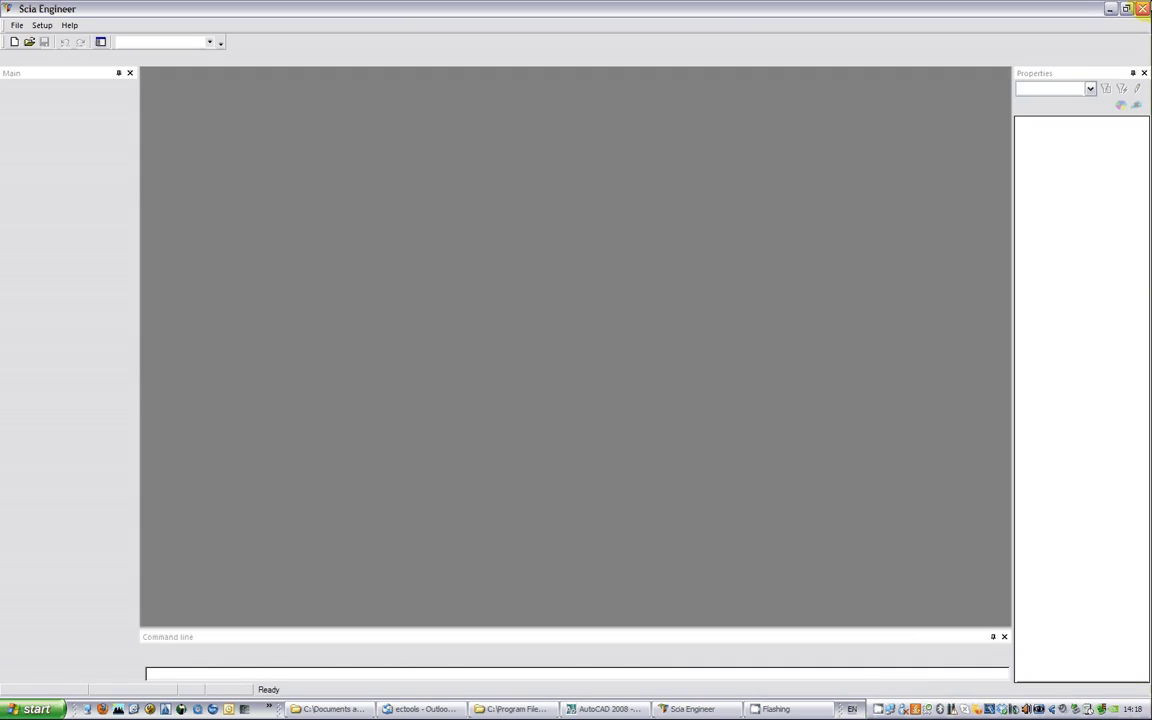
Minimize Scia Engineer and launch ECtools from the Start menu's Programs list.
click(1111, 9)
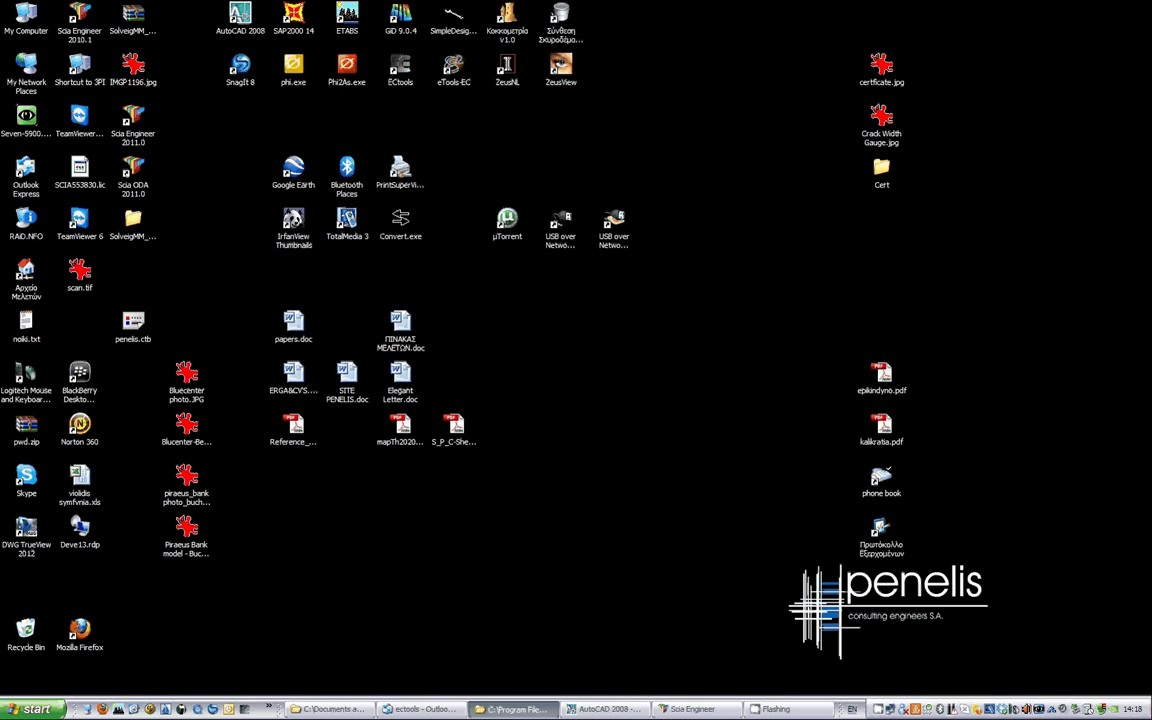
click(36, 709)
mouse_move(77, 527)
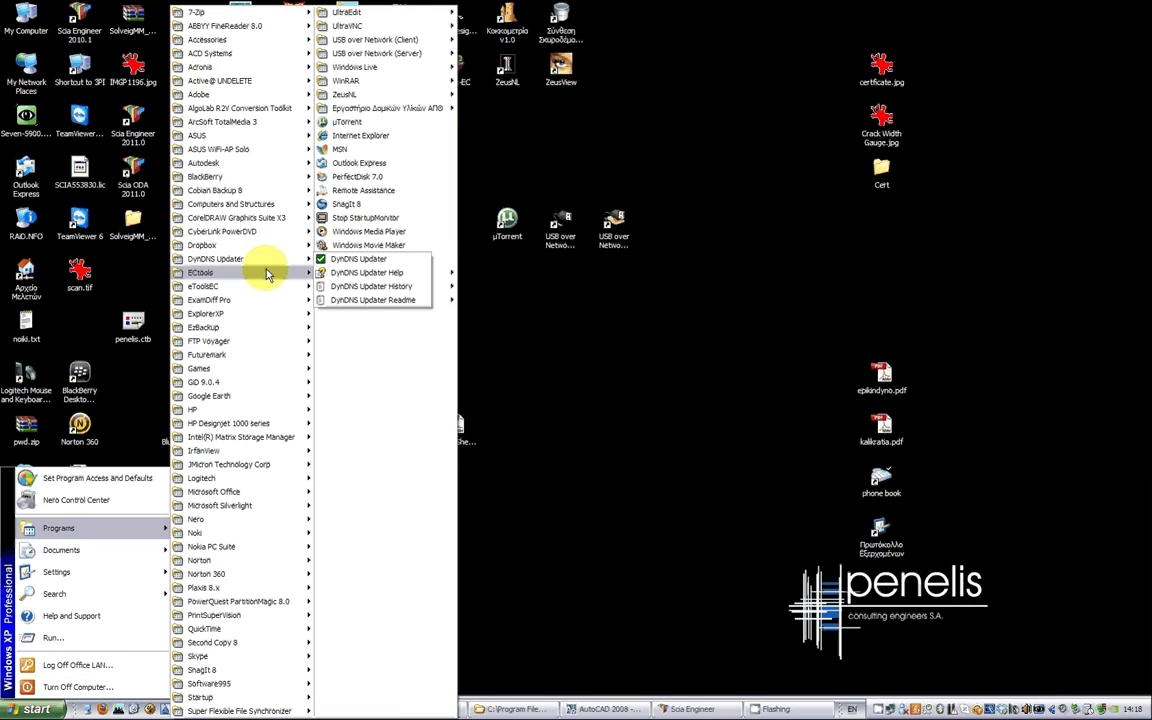
mouse_move(268, 275)
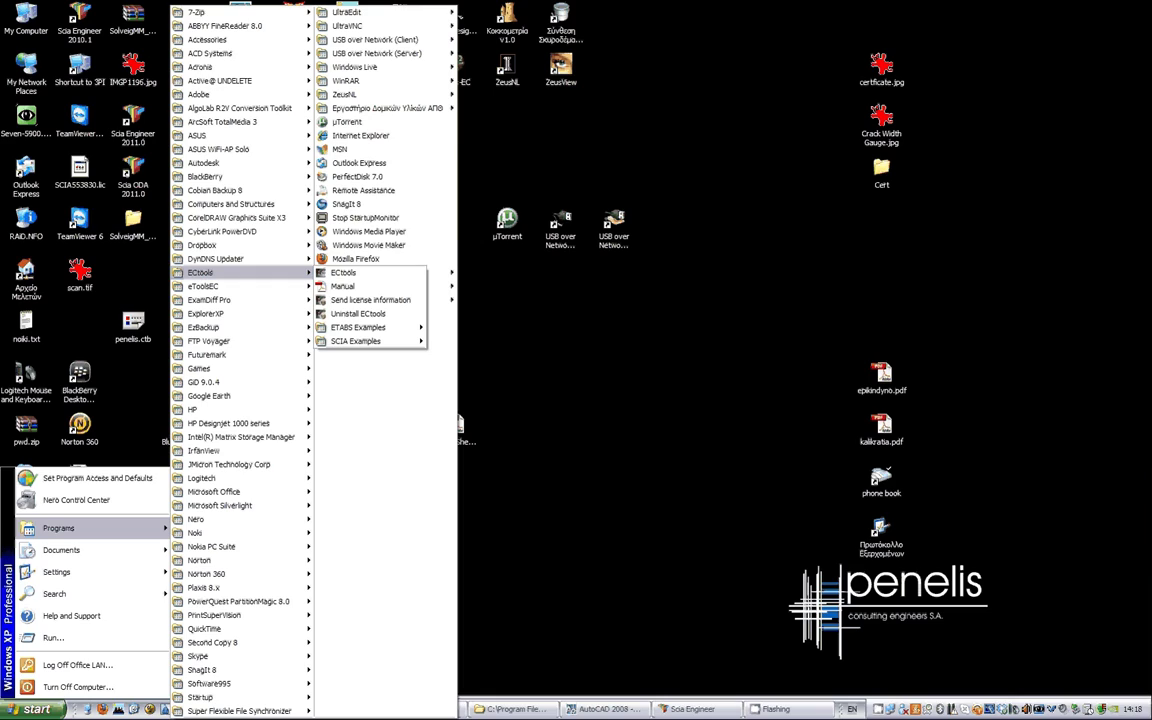
click(28, 420)
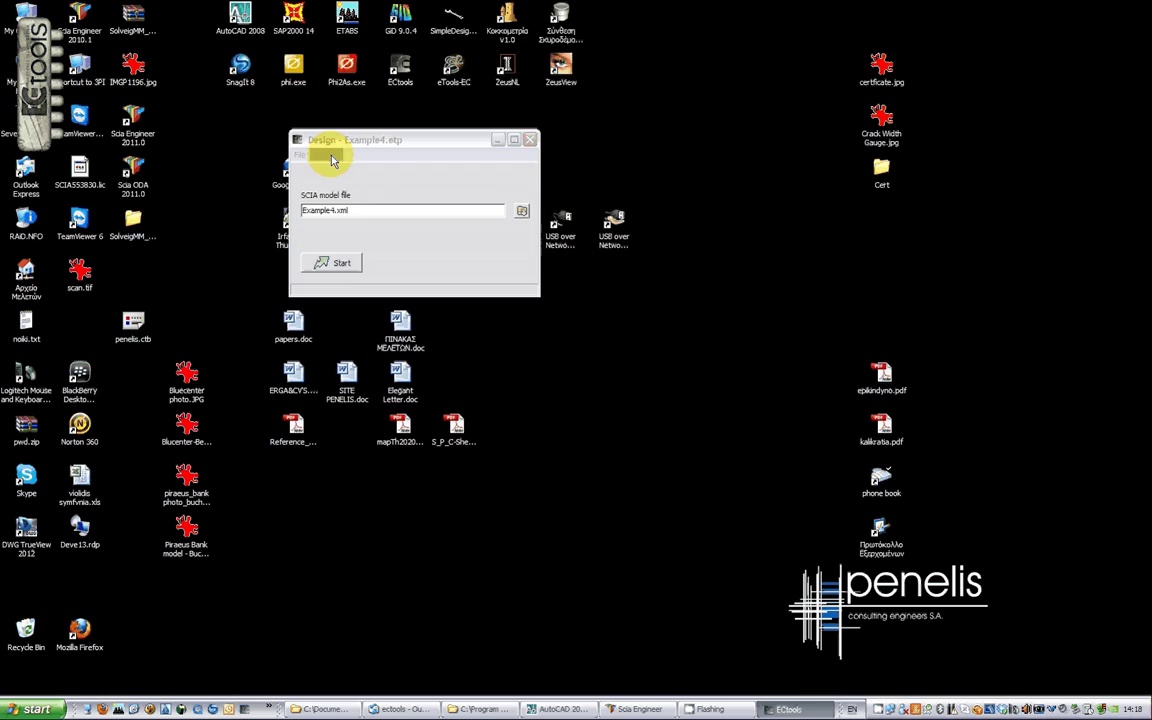
click(330, 156)
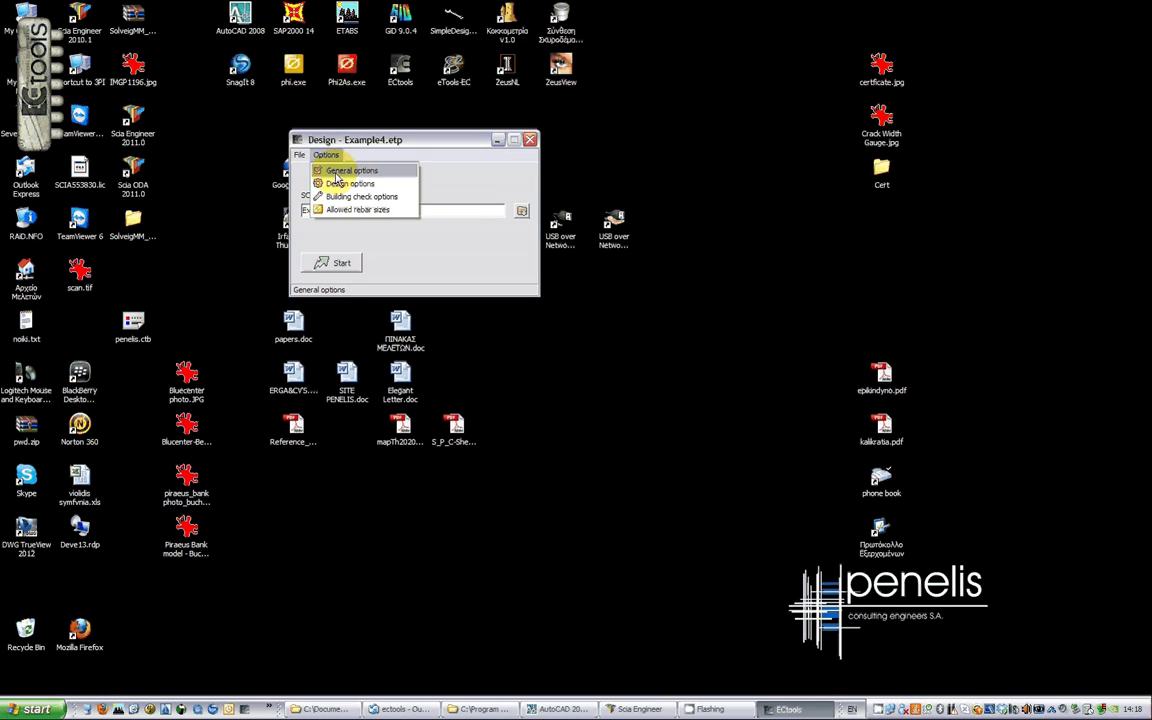
click(336, 174)
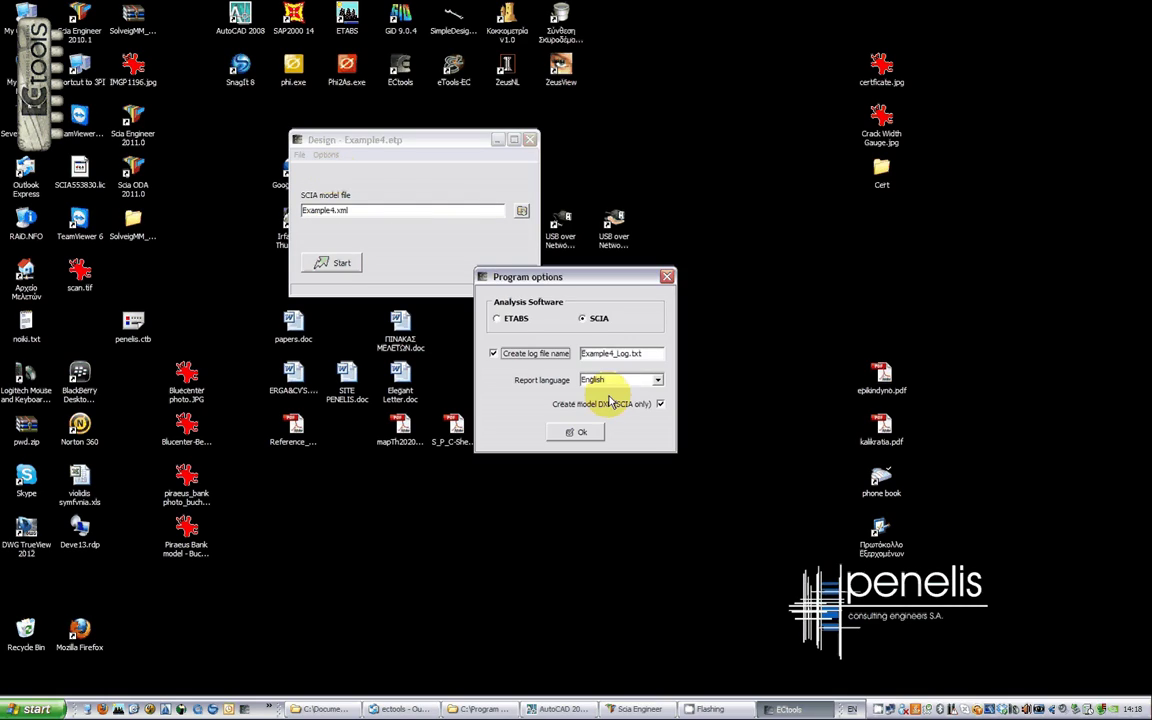
click(576, 432)
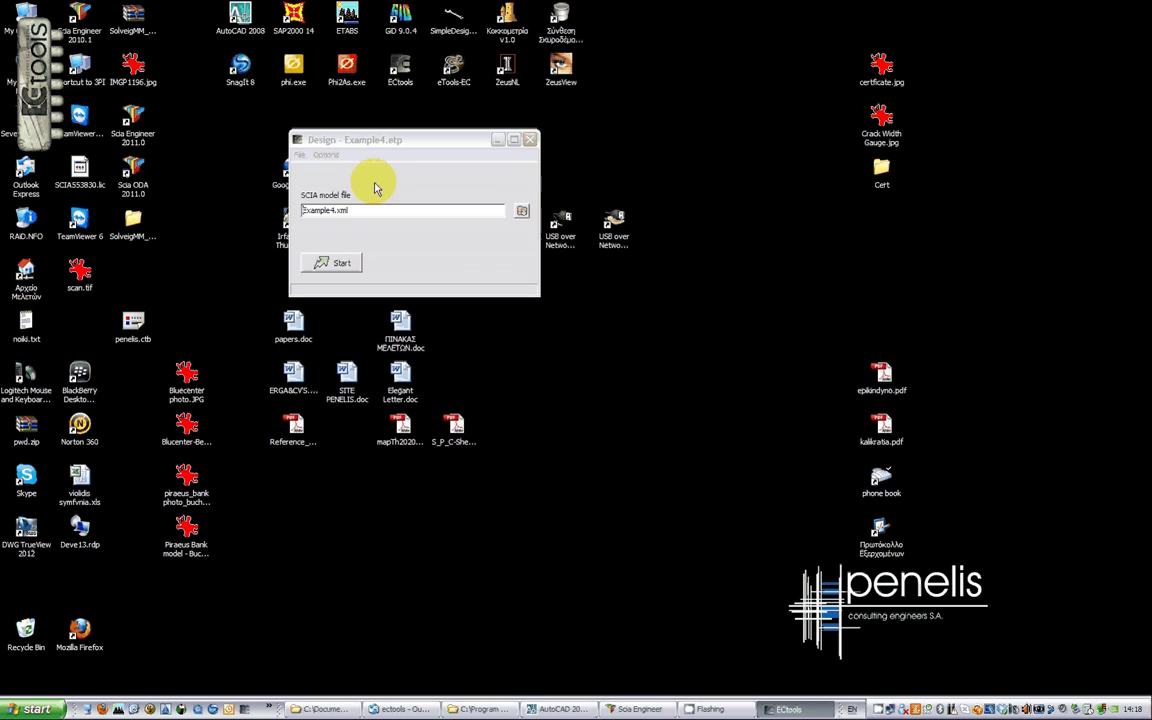
click(324, 157)
click(335, 183)
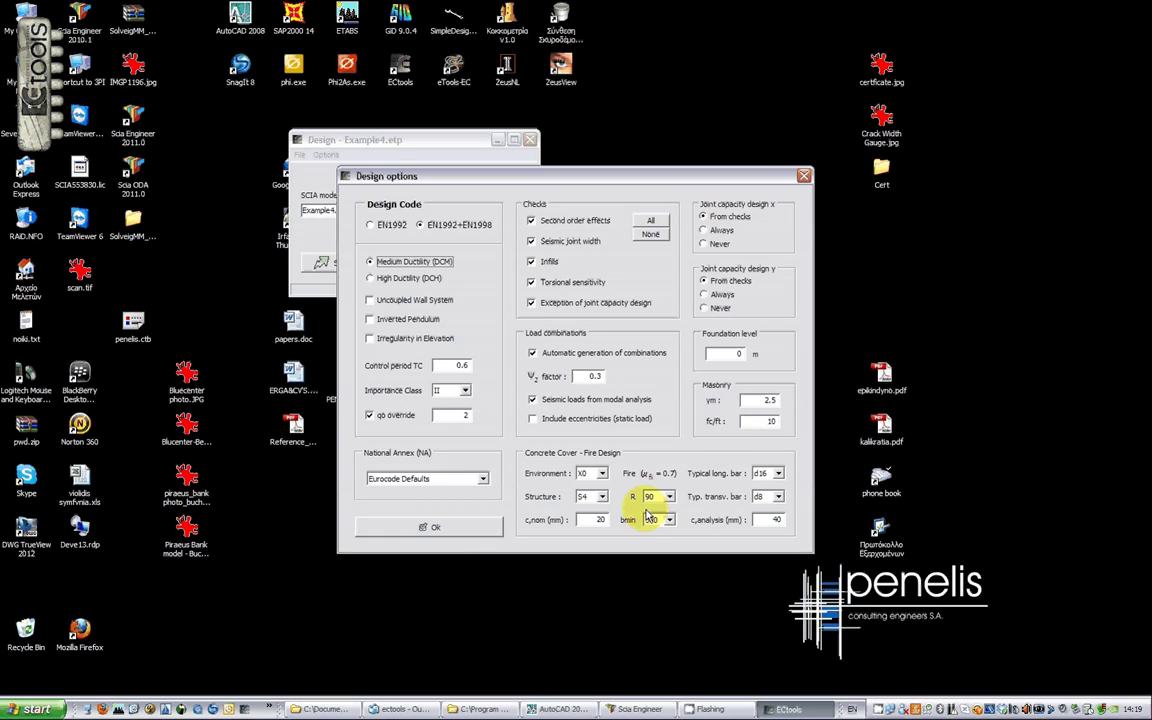
click(458, 528)
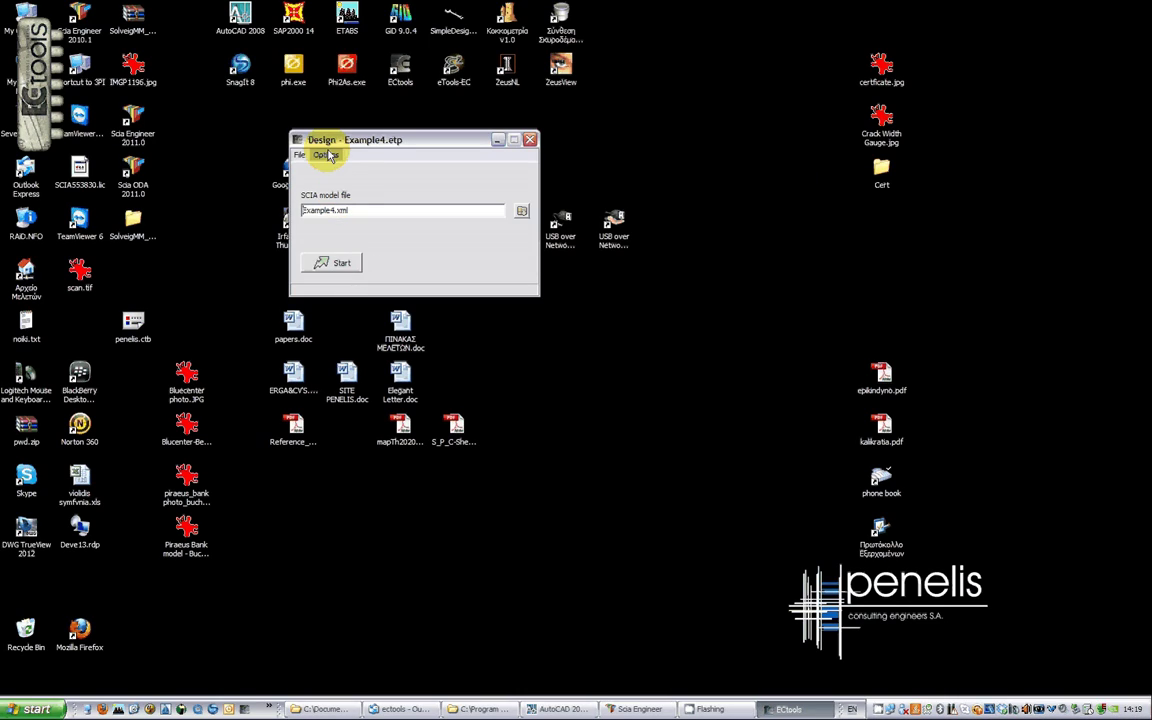
Run the Example4 design so the SCIA translation reads 2 stories and 24 masonry elements.
click(340, 263)
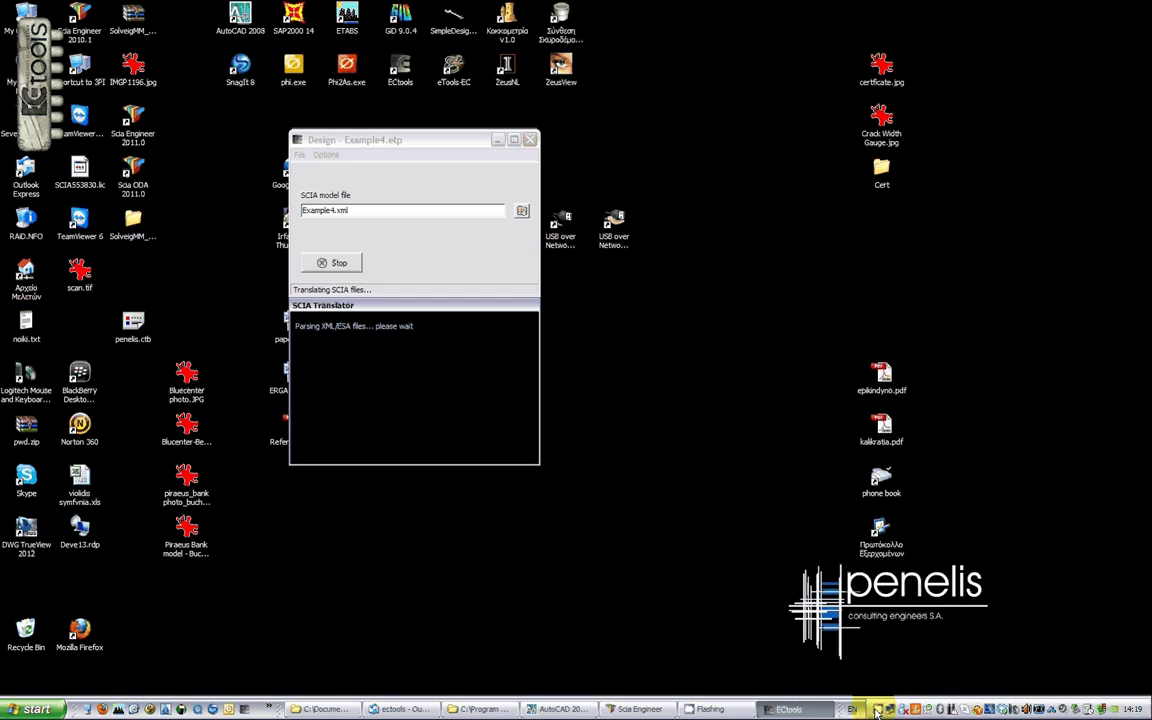
right_click(877, 711)
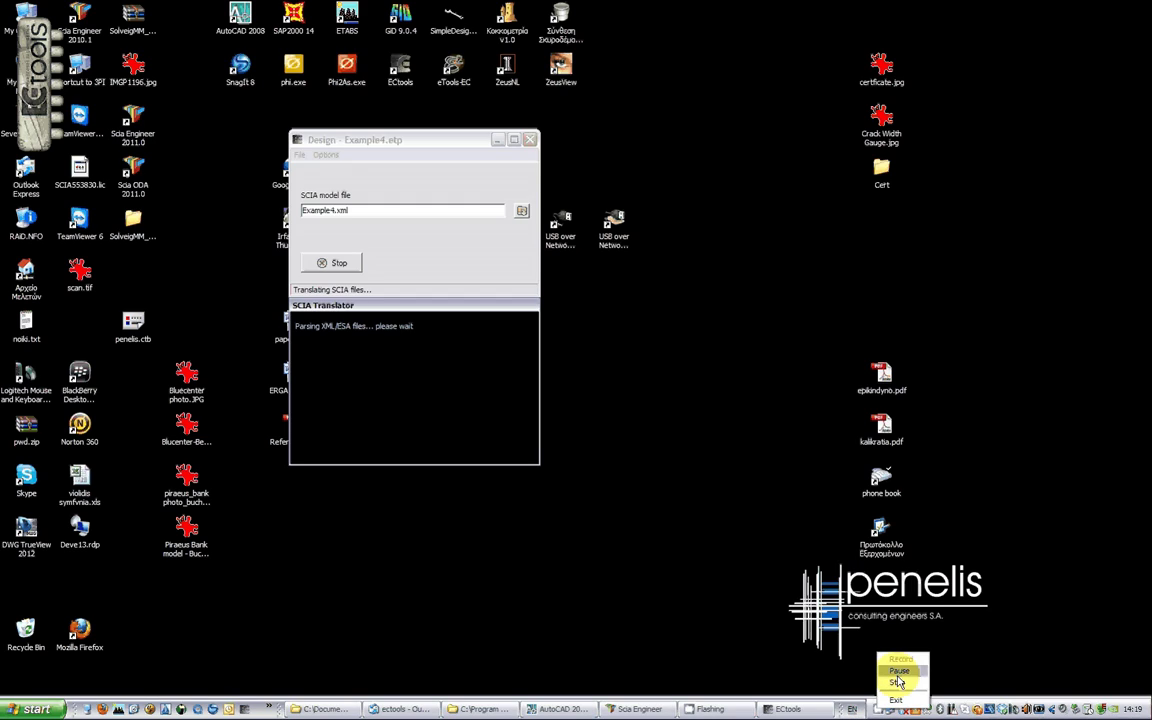
click(897, 681)
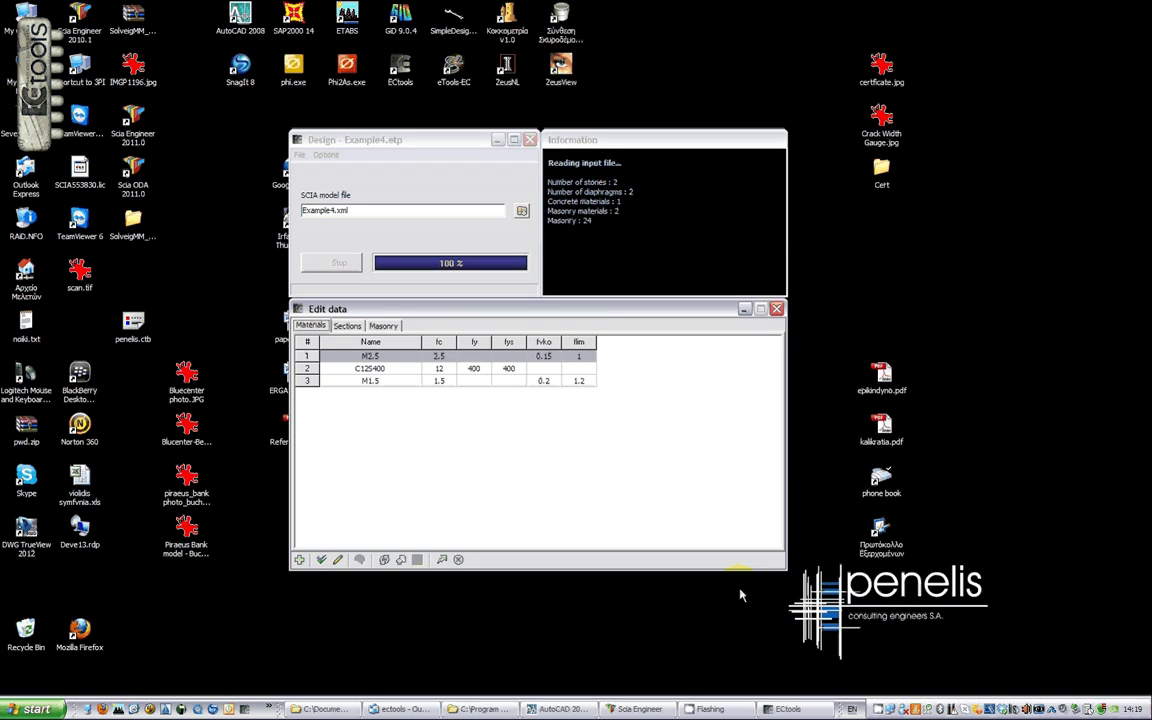
Open pier section P02@STORY2 from the Sections list in the Nous editor.
click(347, 326)
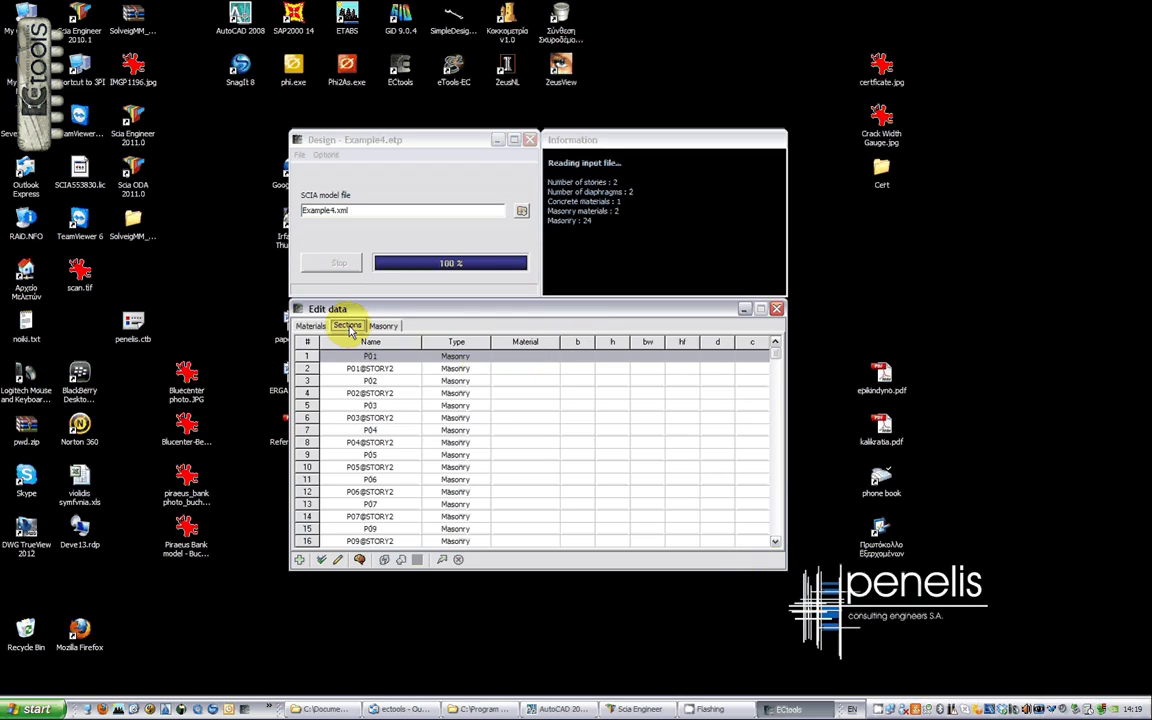
key(Down)
key(Down)
key(Down)
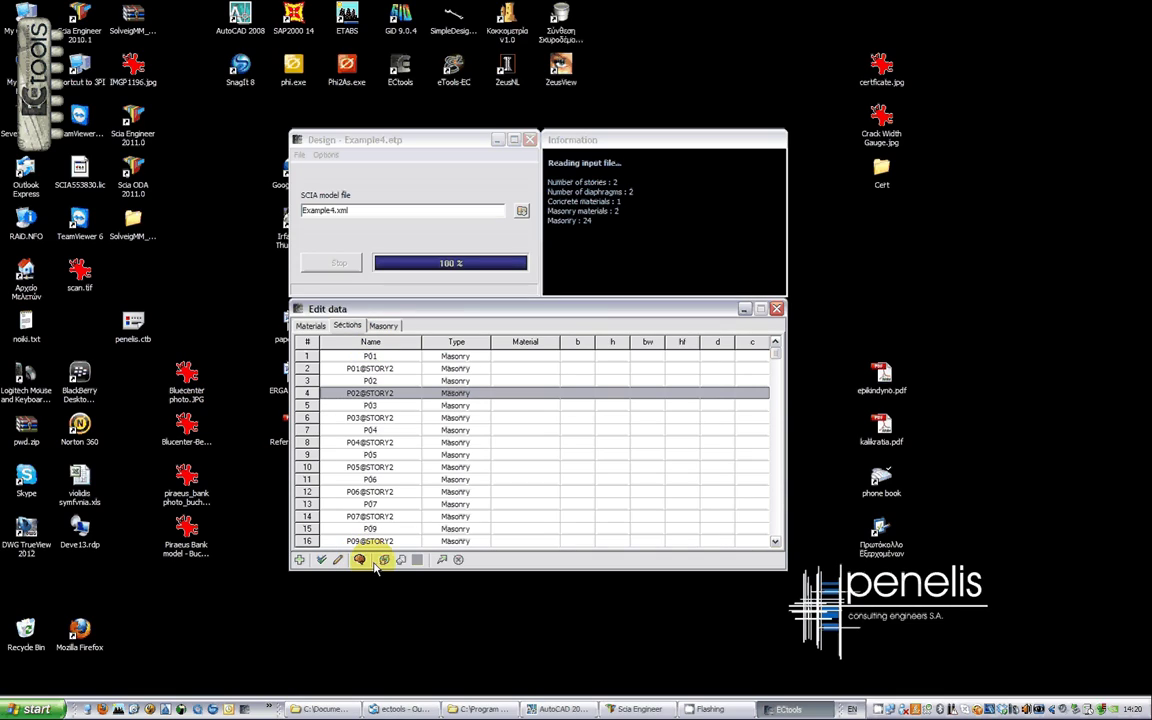
click(361, 560)
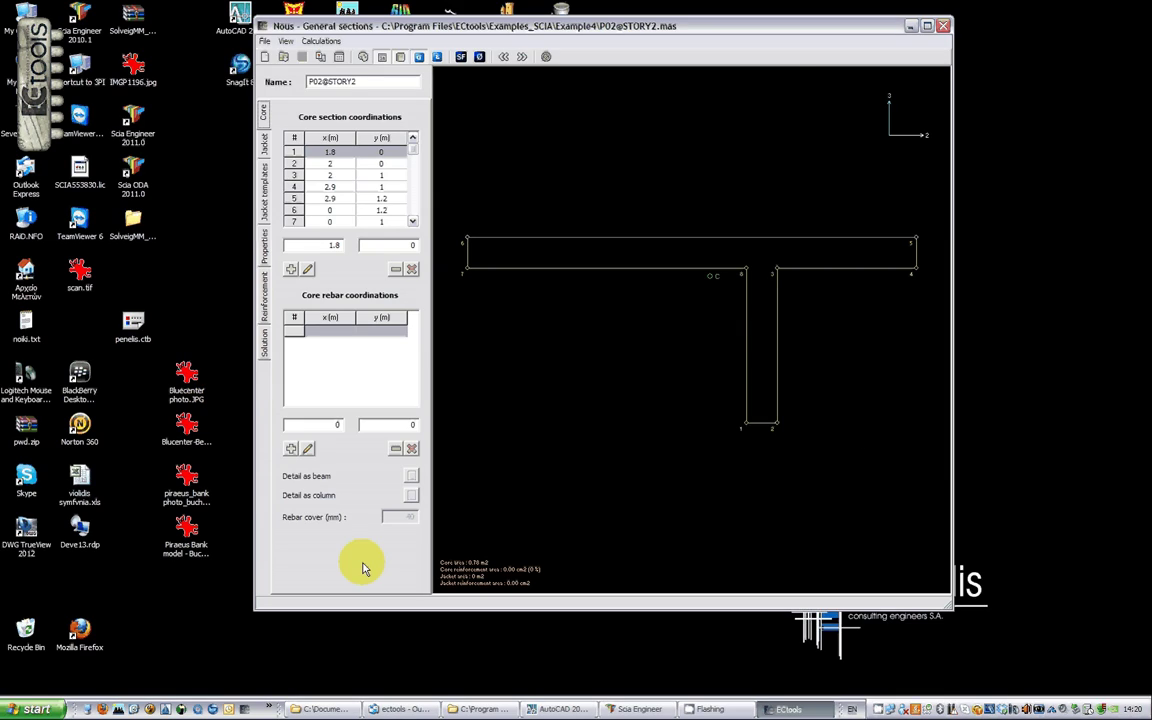
Close the Nous editor to return to the Sections list of piers P01–P09@STORY2.
click(943, 25)
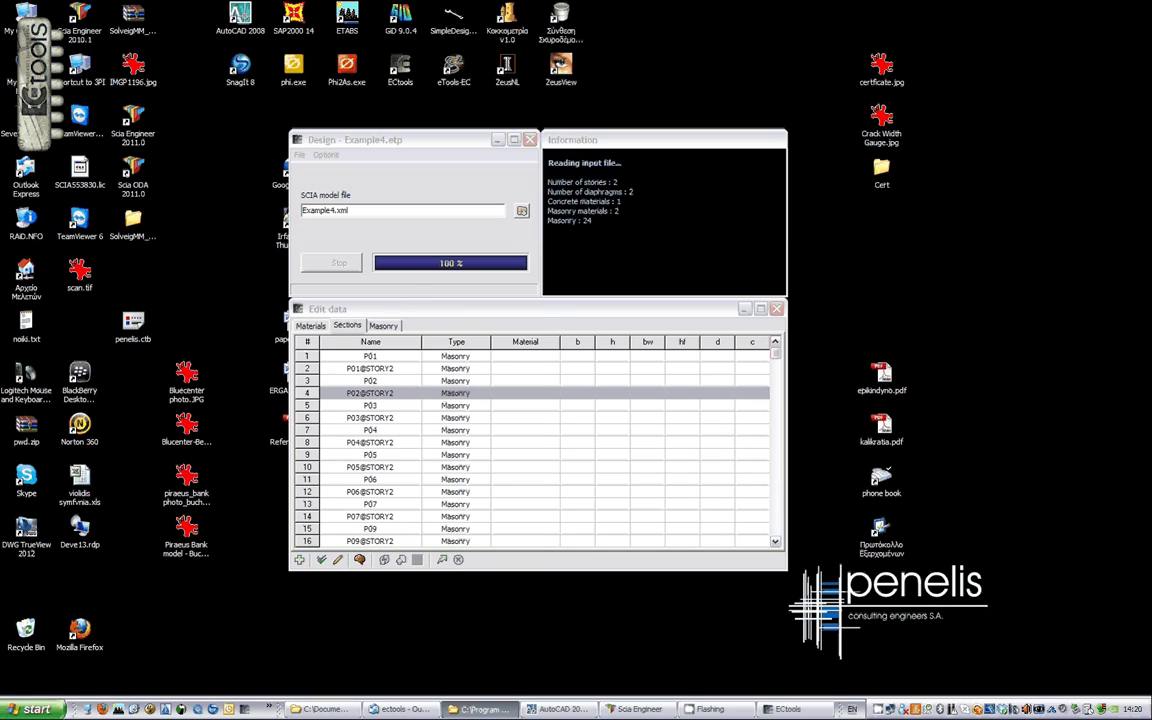
Open Example4.dxf from the Example4 project folder in AutoCAD 2008.
key(alt+Tab)
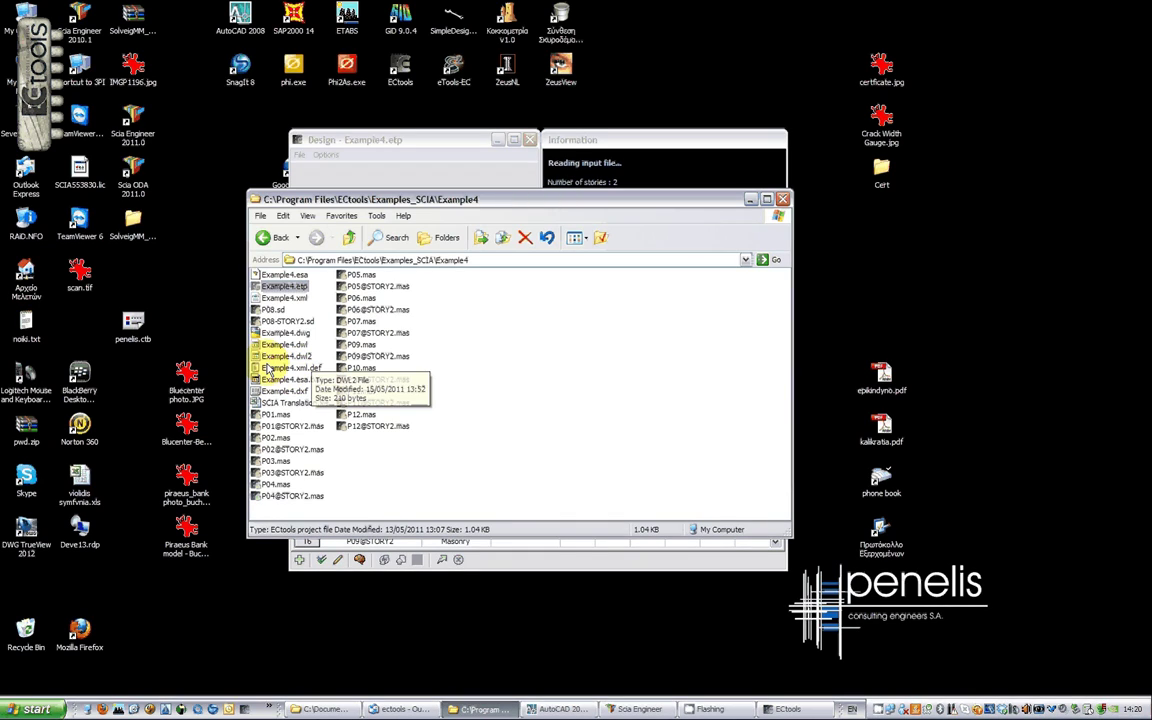
click(260, 393)
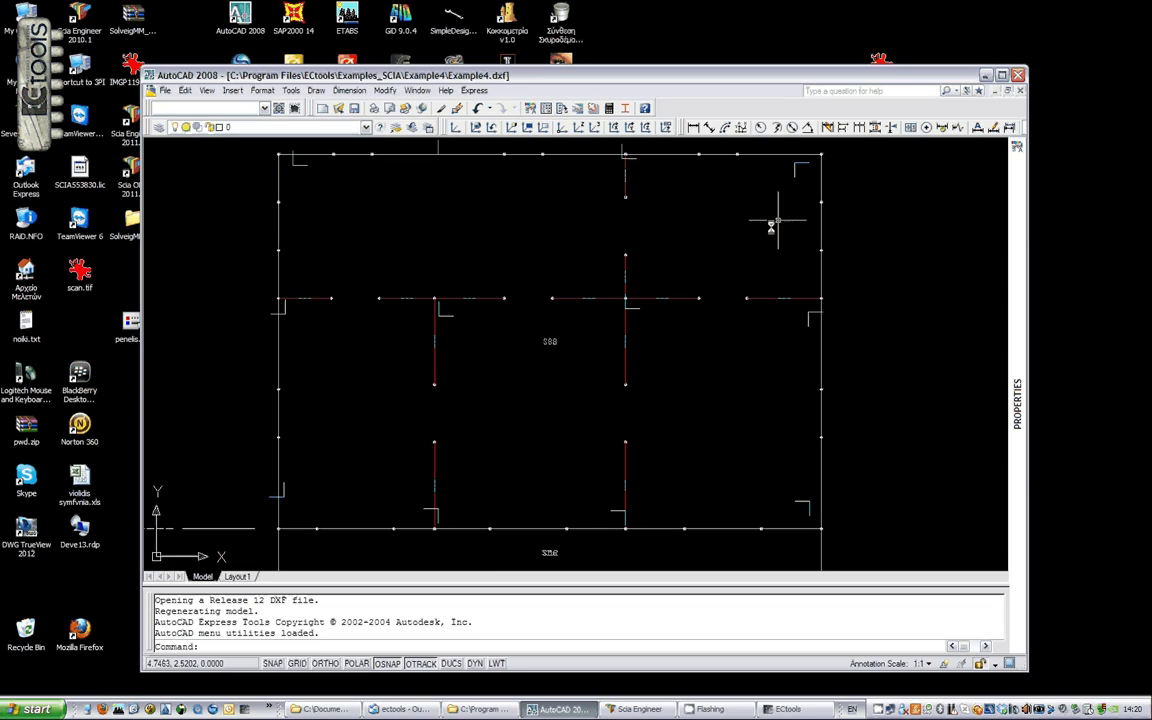
Apply shaded display to the building drawing.
scroll(625, 378, down, 2)
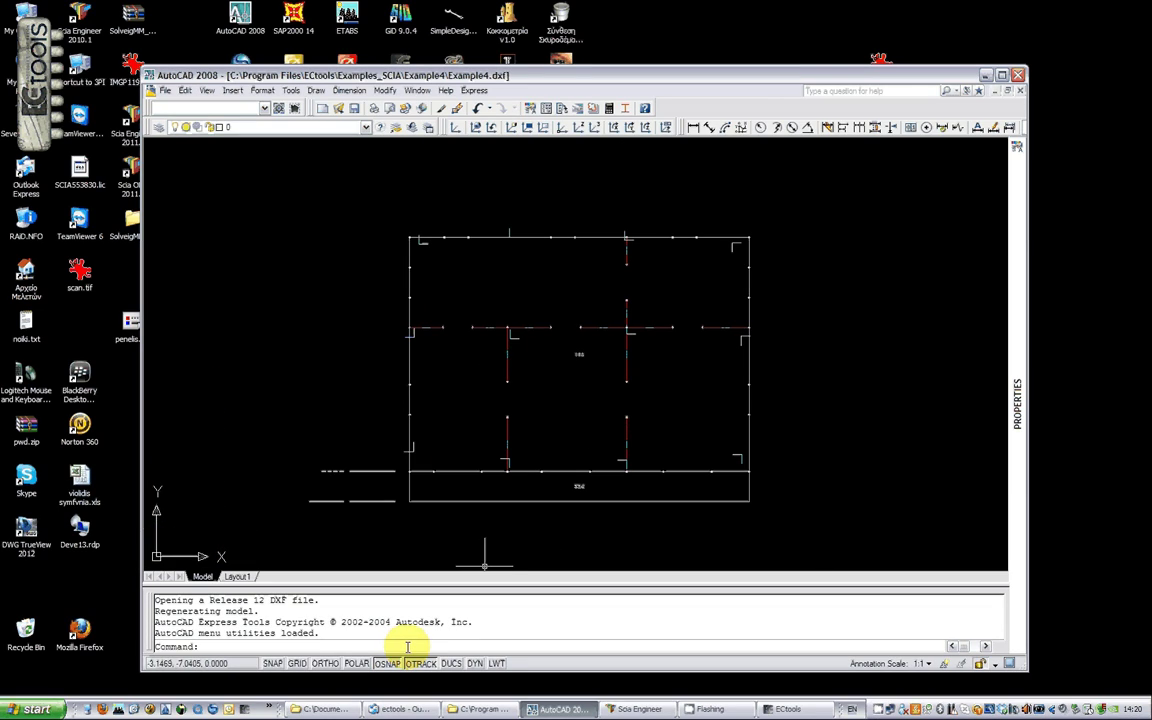
text(de)
key(Return)
Orbit the 3D building through front, oblique and near-elevation views to inspect the red masonry piers.
text(orbit)
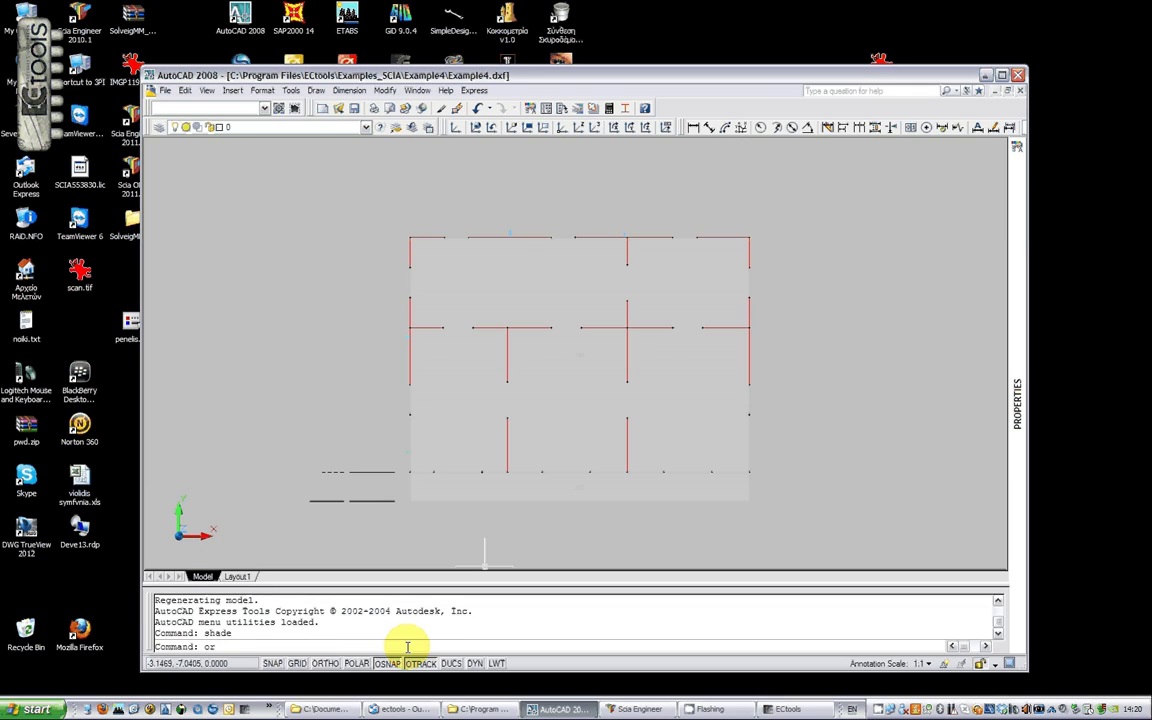
key(Return)
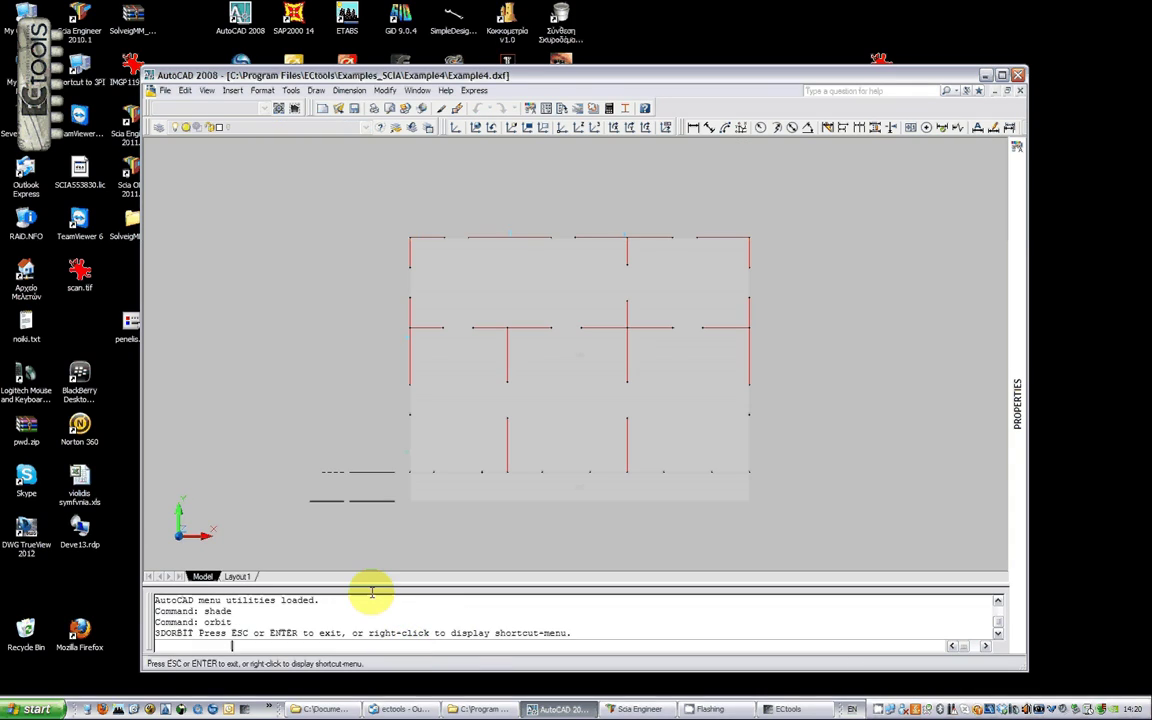
drag(374, 530, 427, 377)
scroll(427, 377, up, 6)
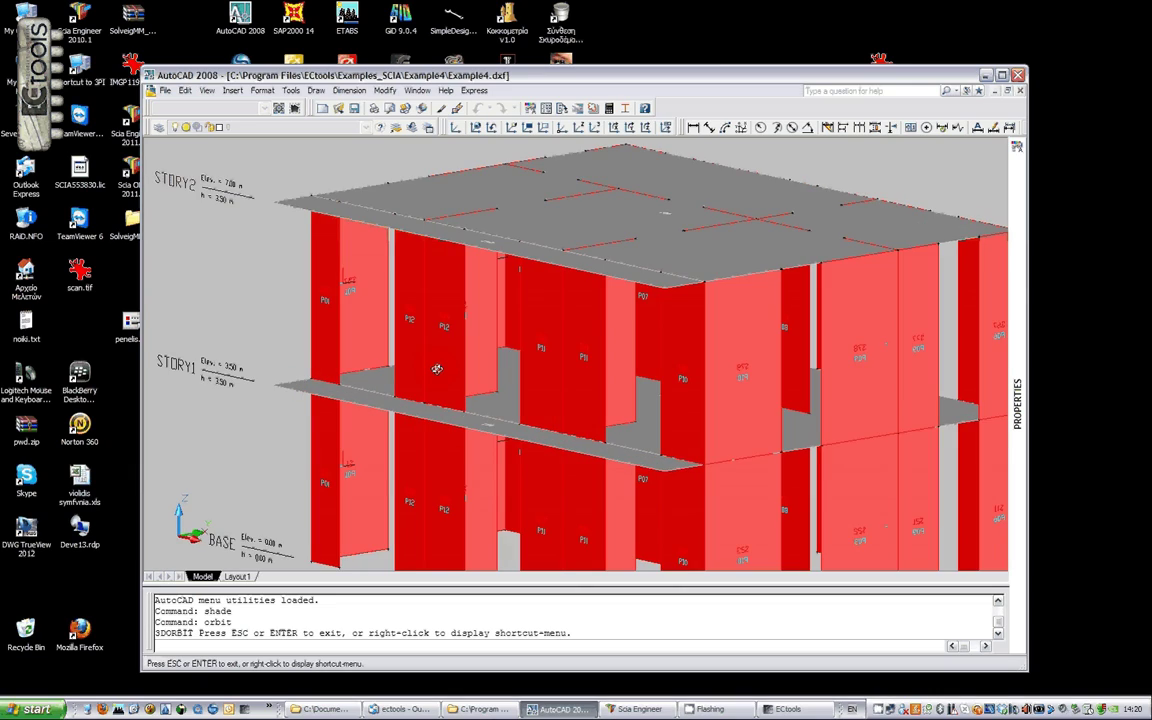
drag(521, 371, 449, 334)
scroll(610, 337, down, 2)
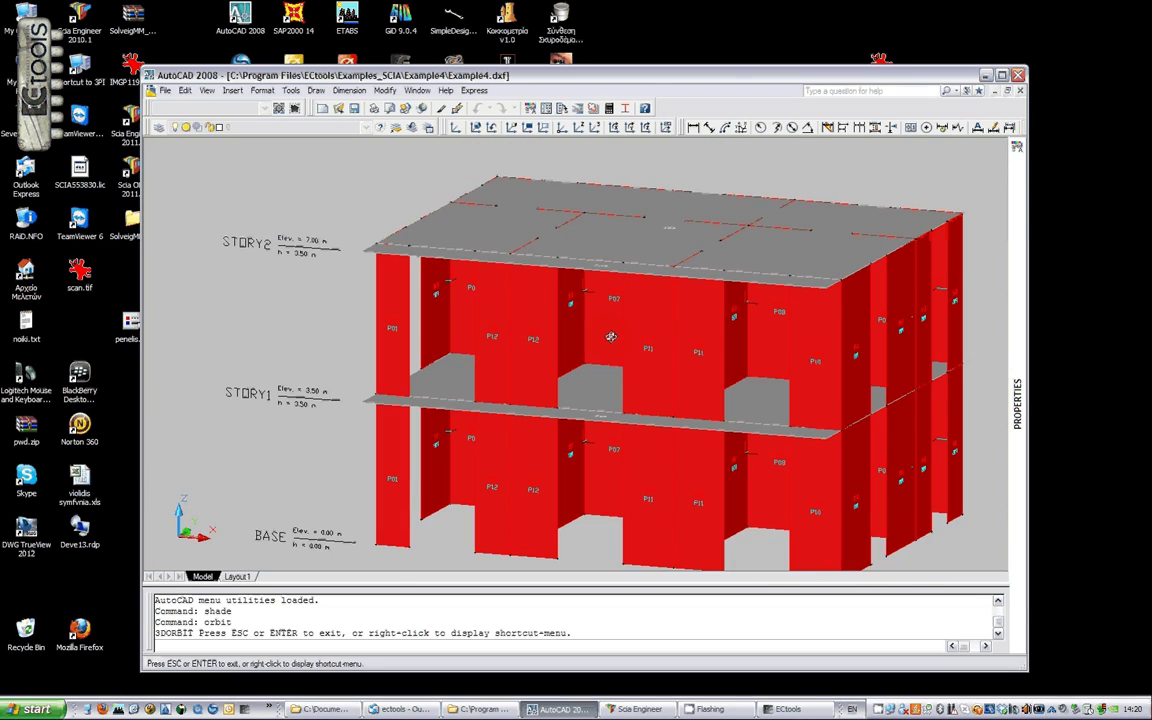
drag(610, 337, 730, 380)
Return to ECtools, review the masonry pier table, and run the design with load cases G, Q, EX, EY.
click(985, 75)
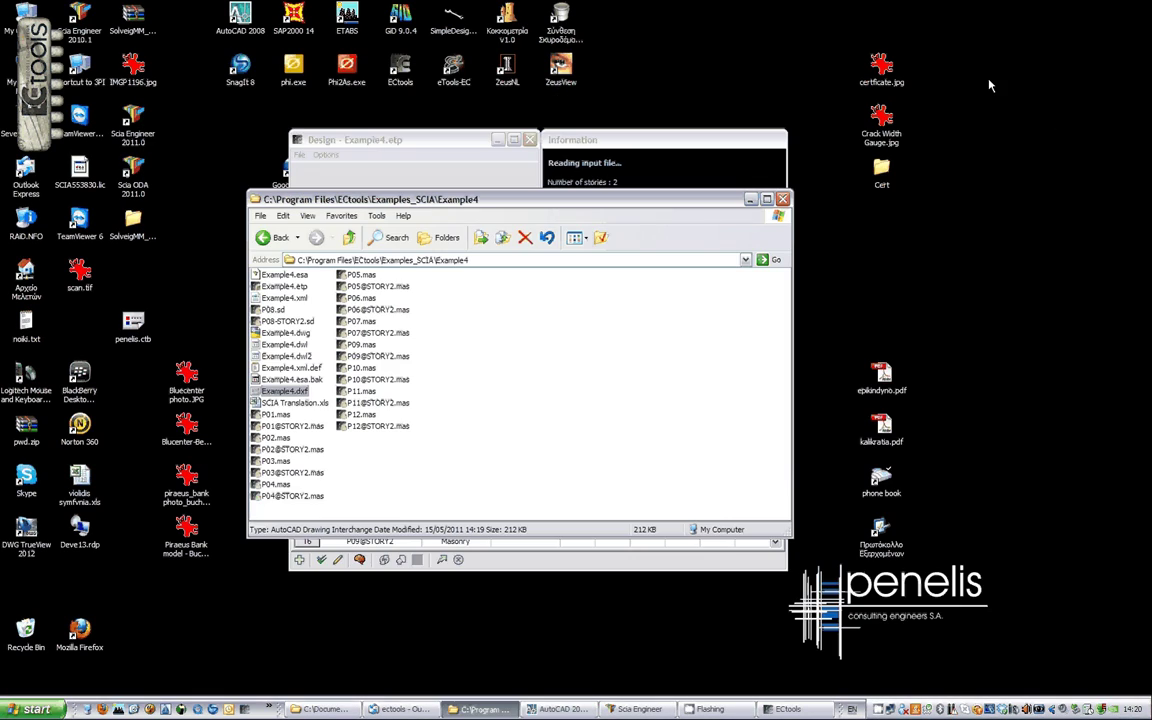
click(433, 143)
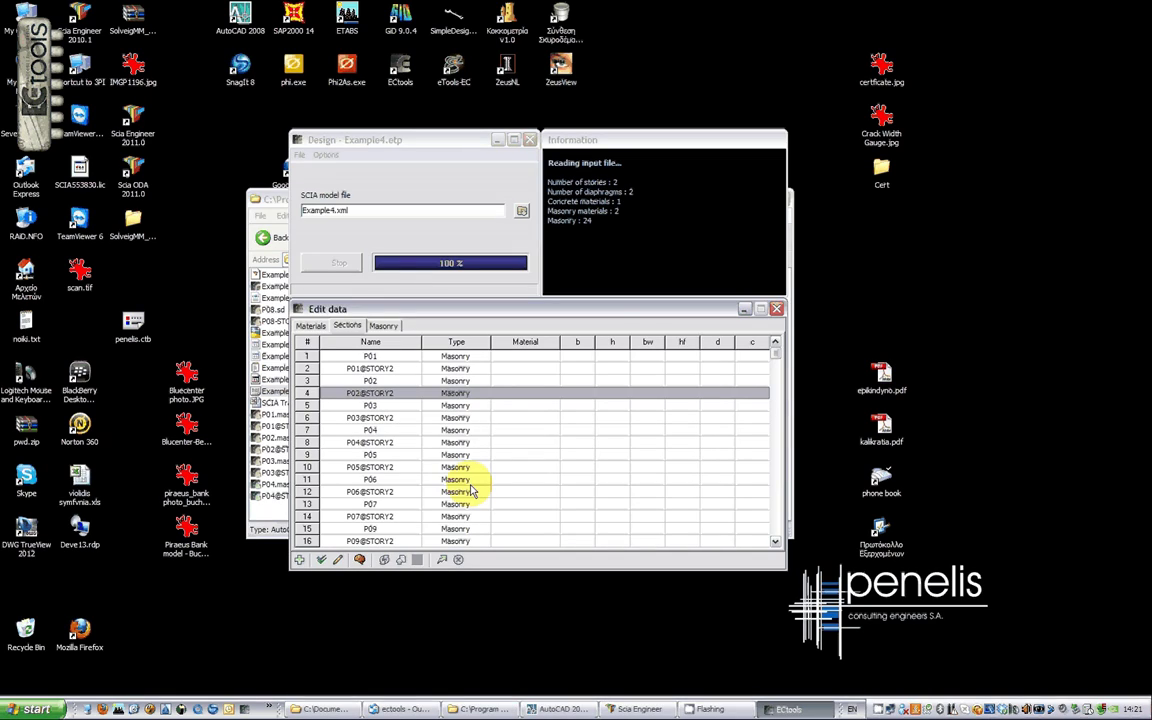
click(383, 325)
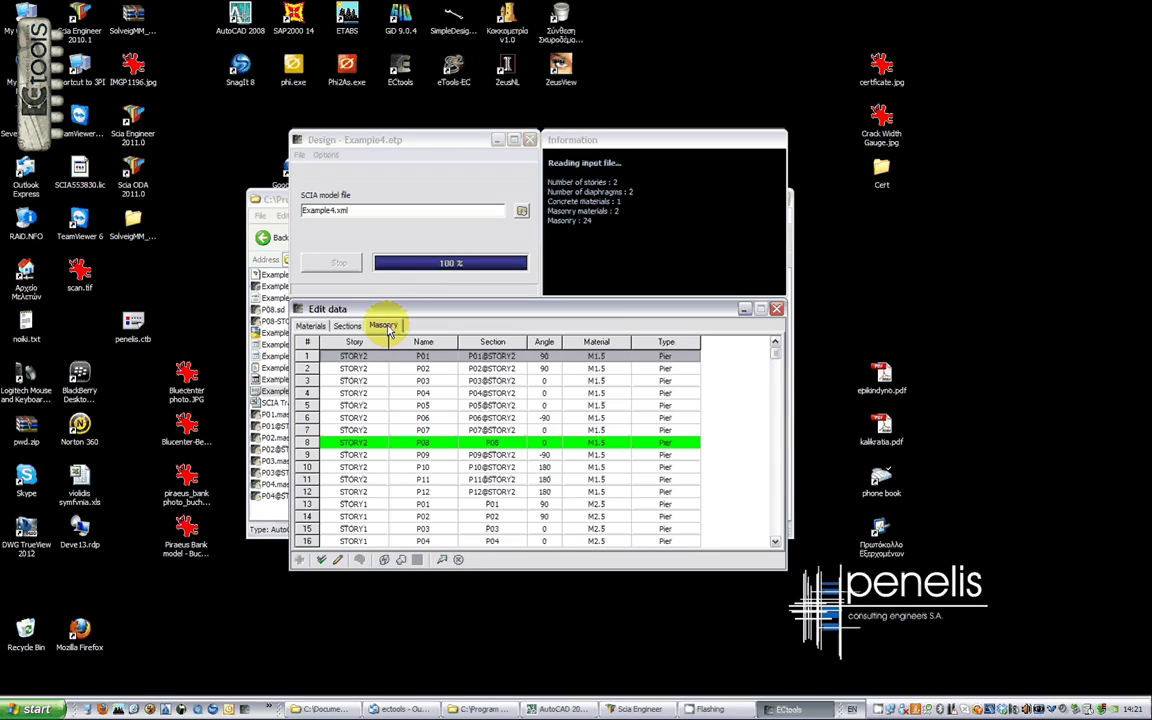
click(441, 559)
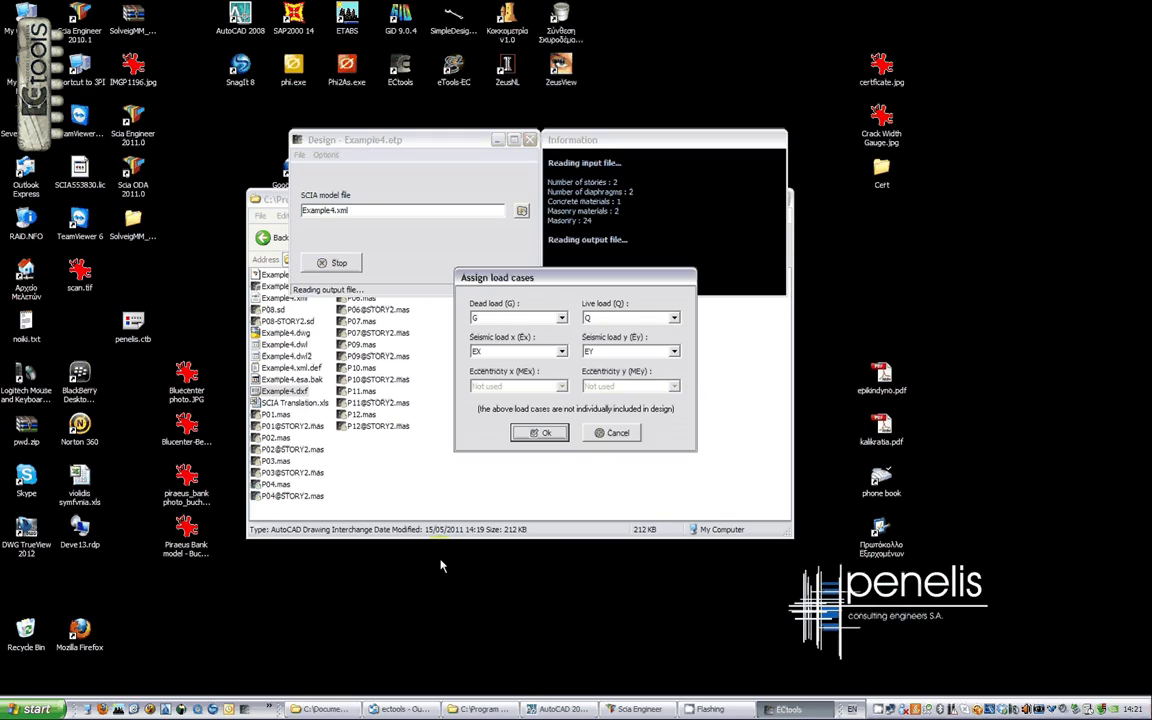
click(541, 434)
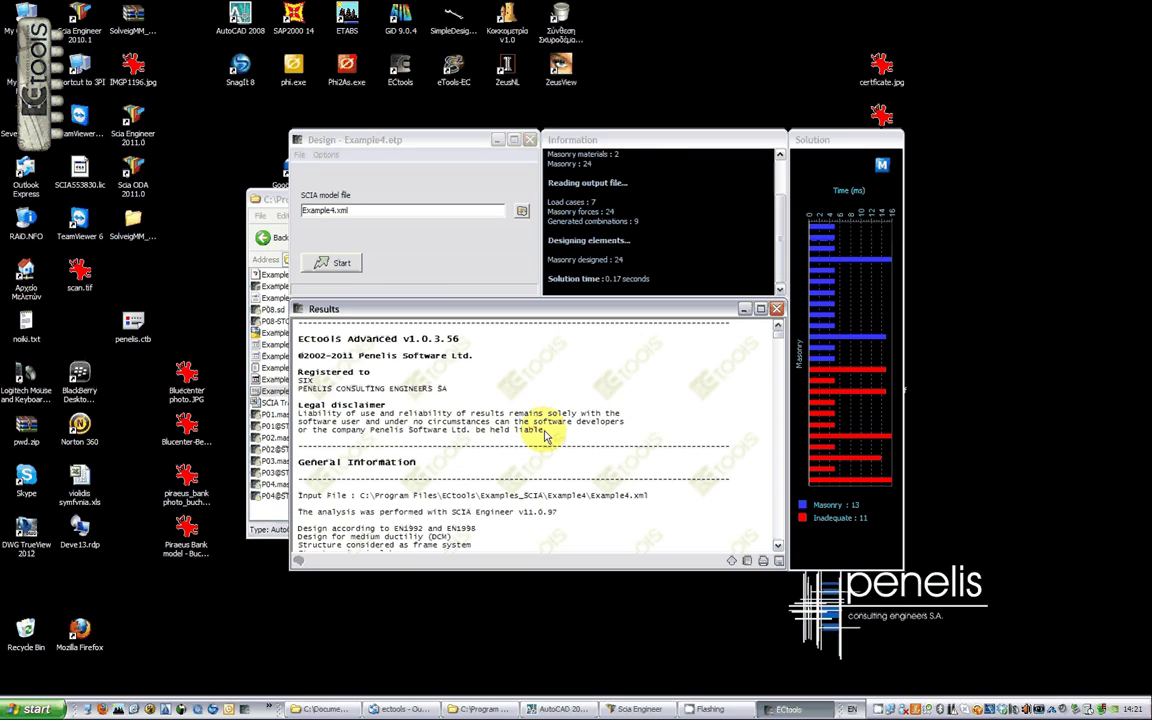
Compare the P11 and P10 results, then open pier P11@STORY2 in the Nous editor.
click(838, 370)
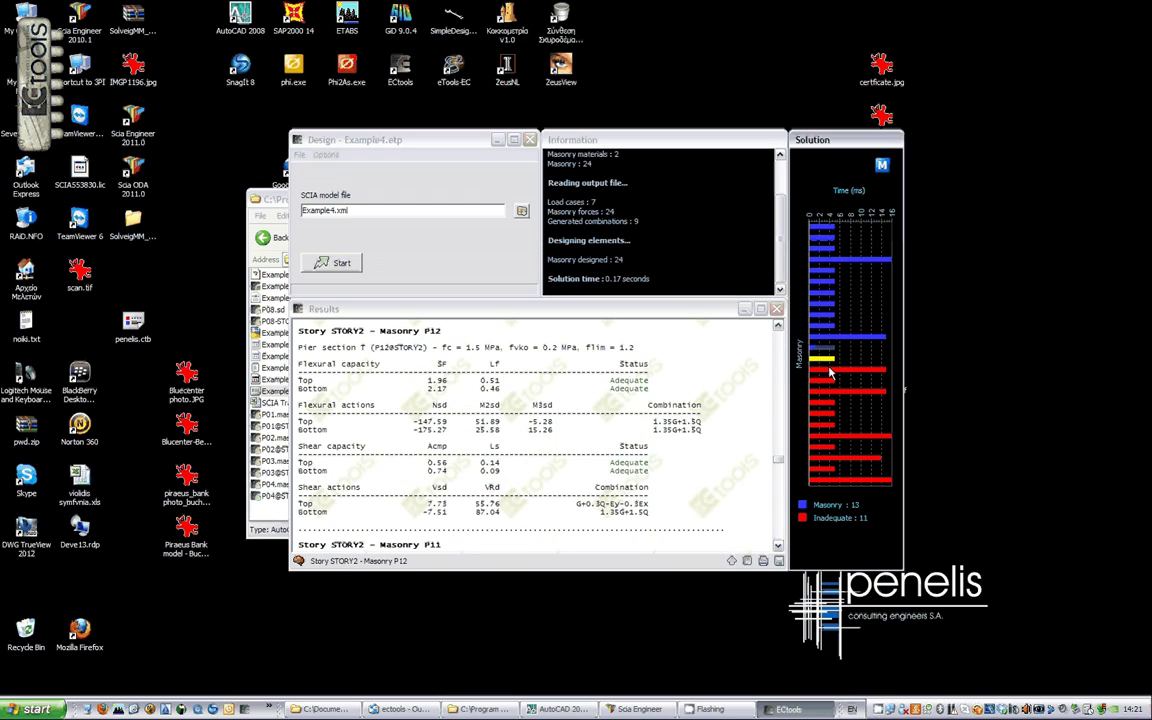
click(828, 381)
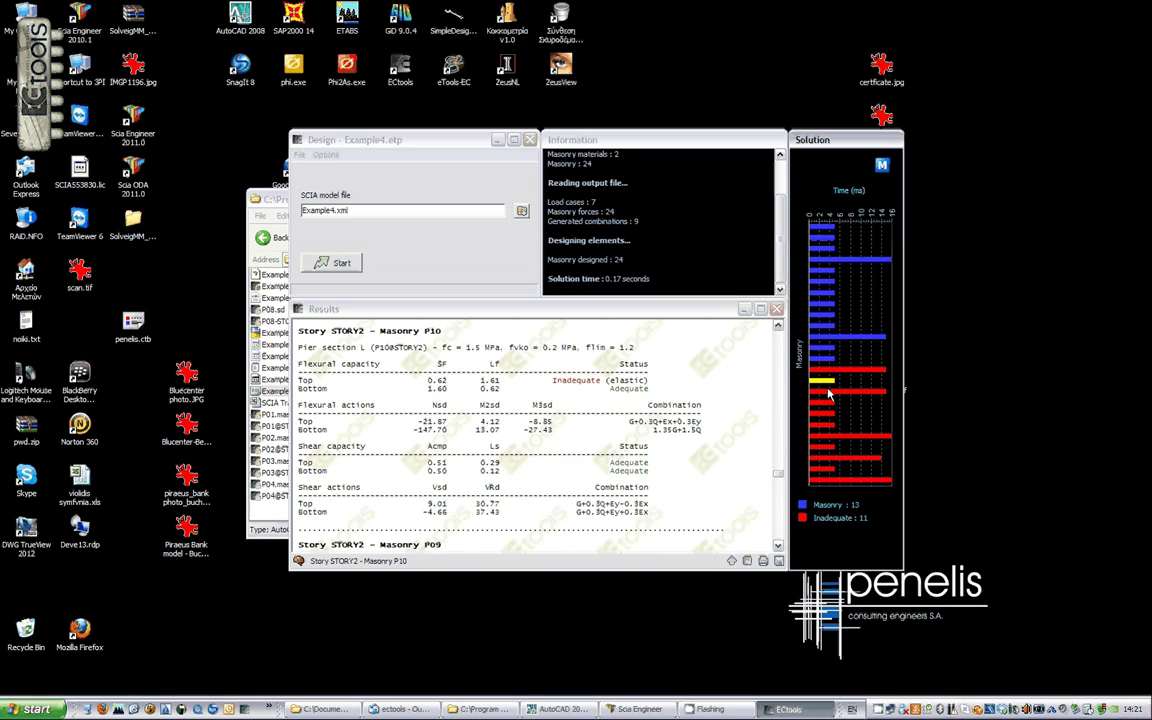
click(828, 370)
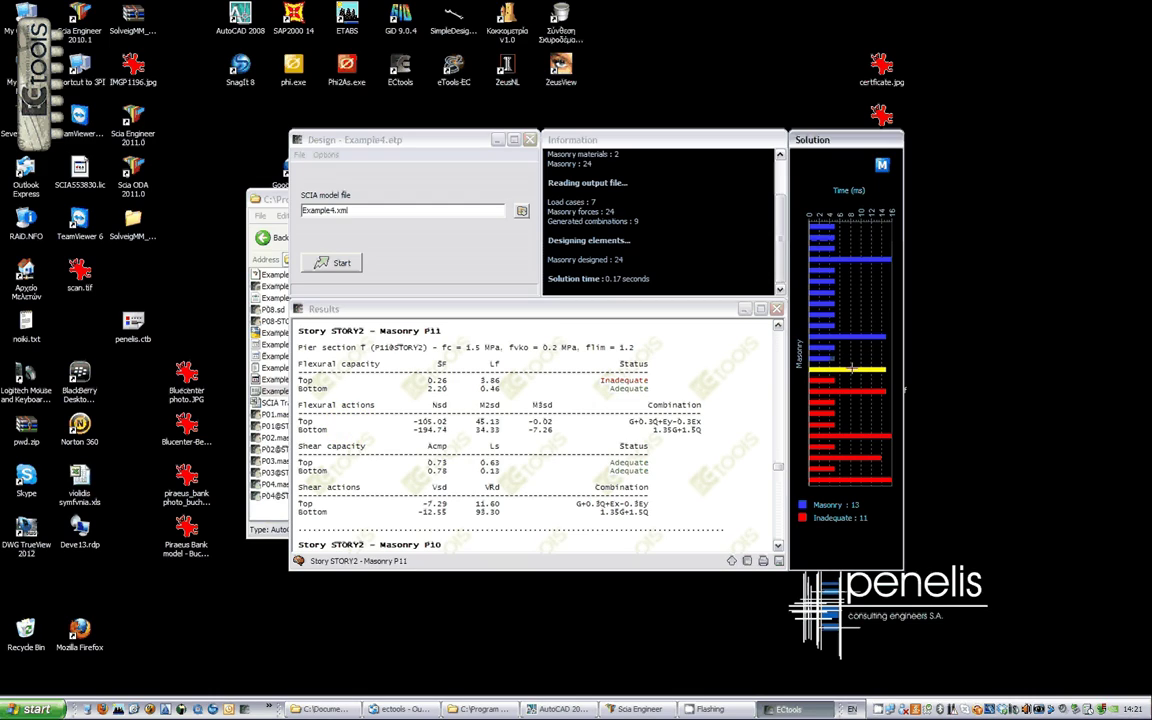
double_click(851, 369)
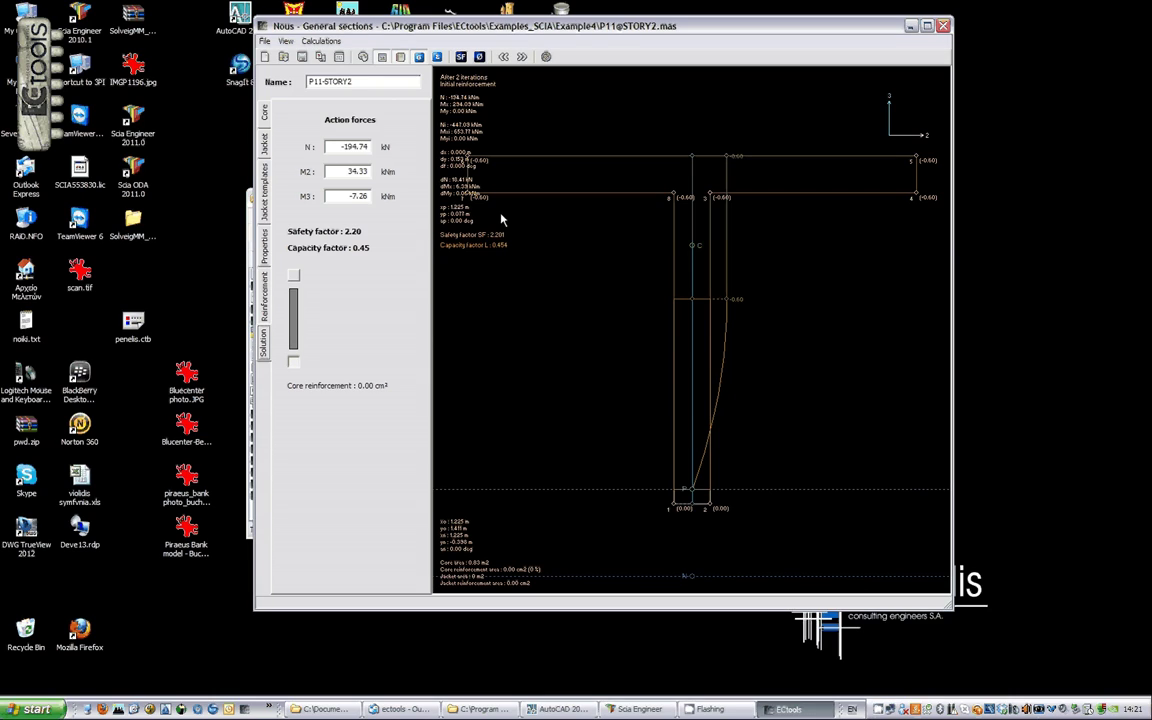
Apply a full 0.07 m jacket template to pier P11, raising its safety factor to 50.63.
click(264, 148)
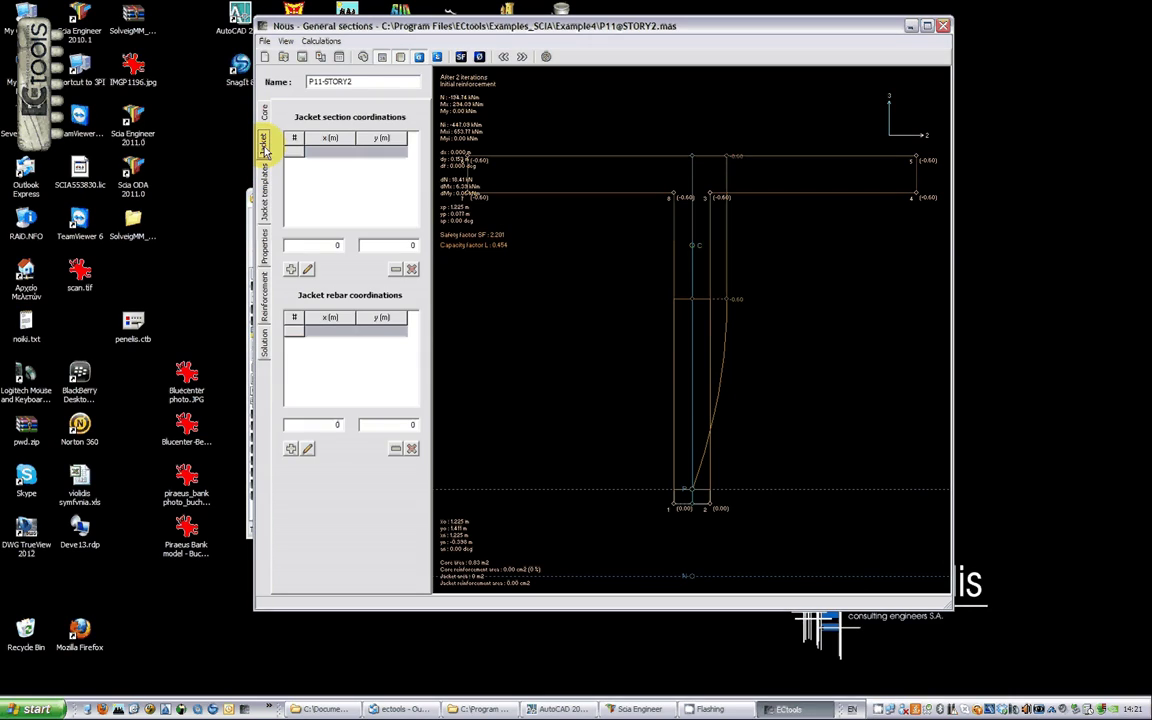
click(265, 180)
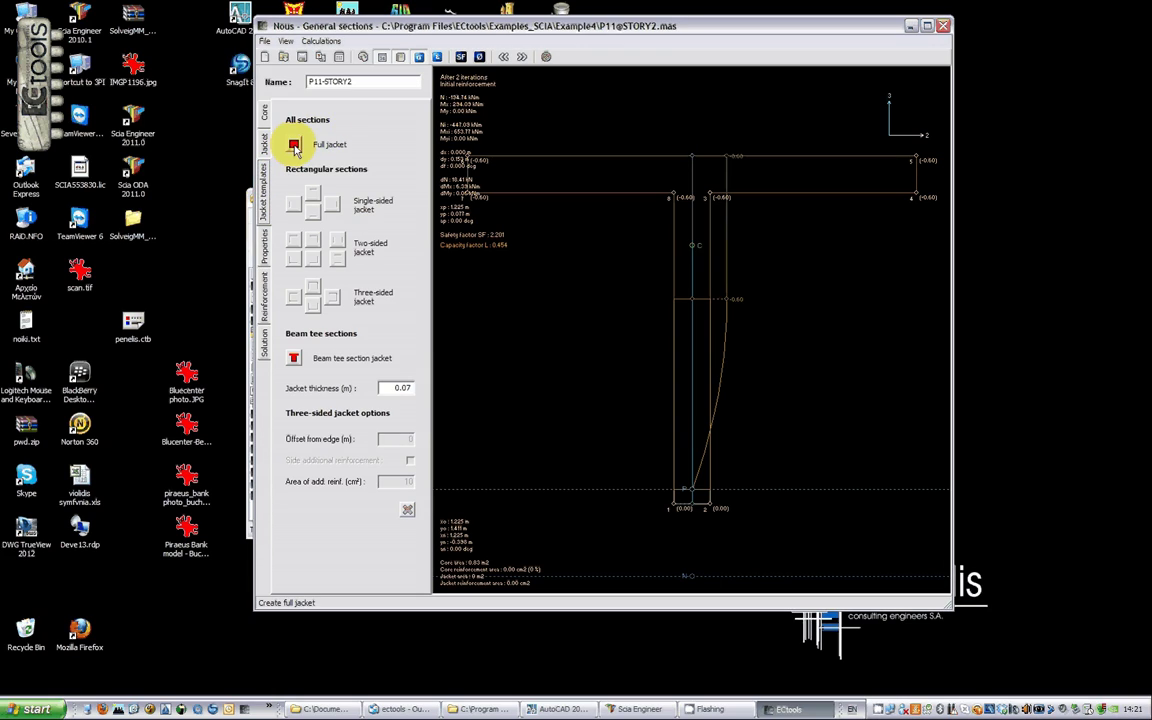
click(295, 146)
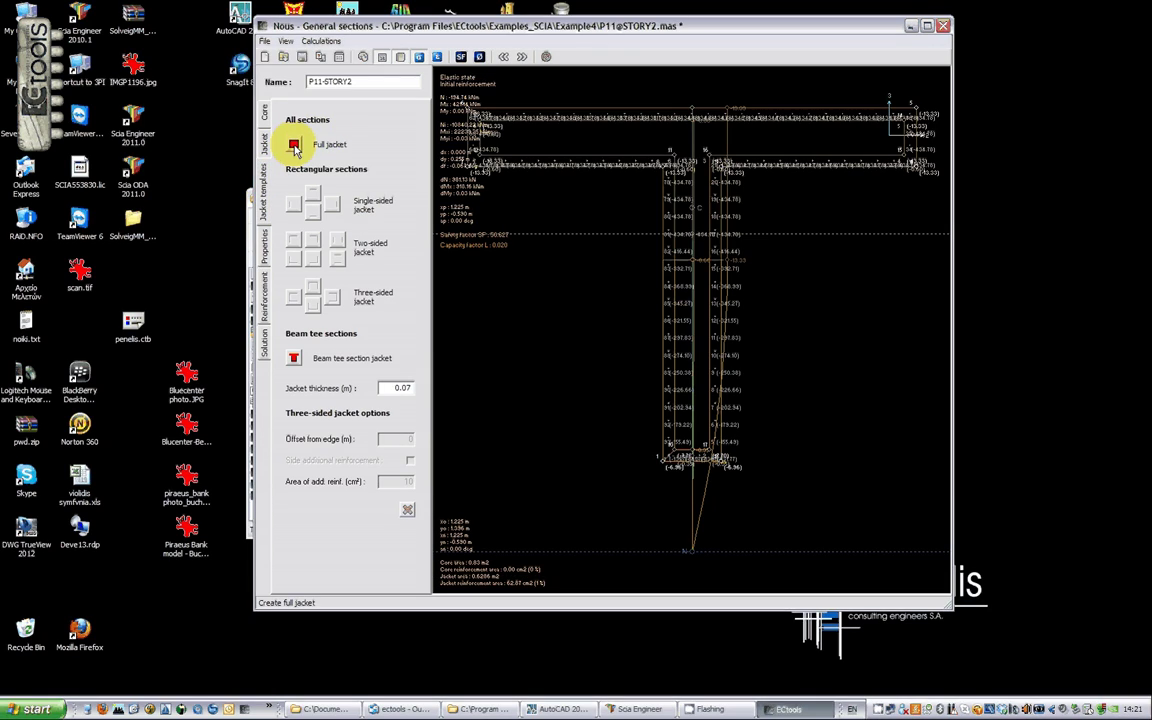
click(265, 341)
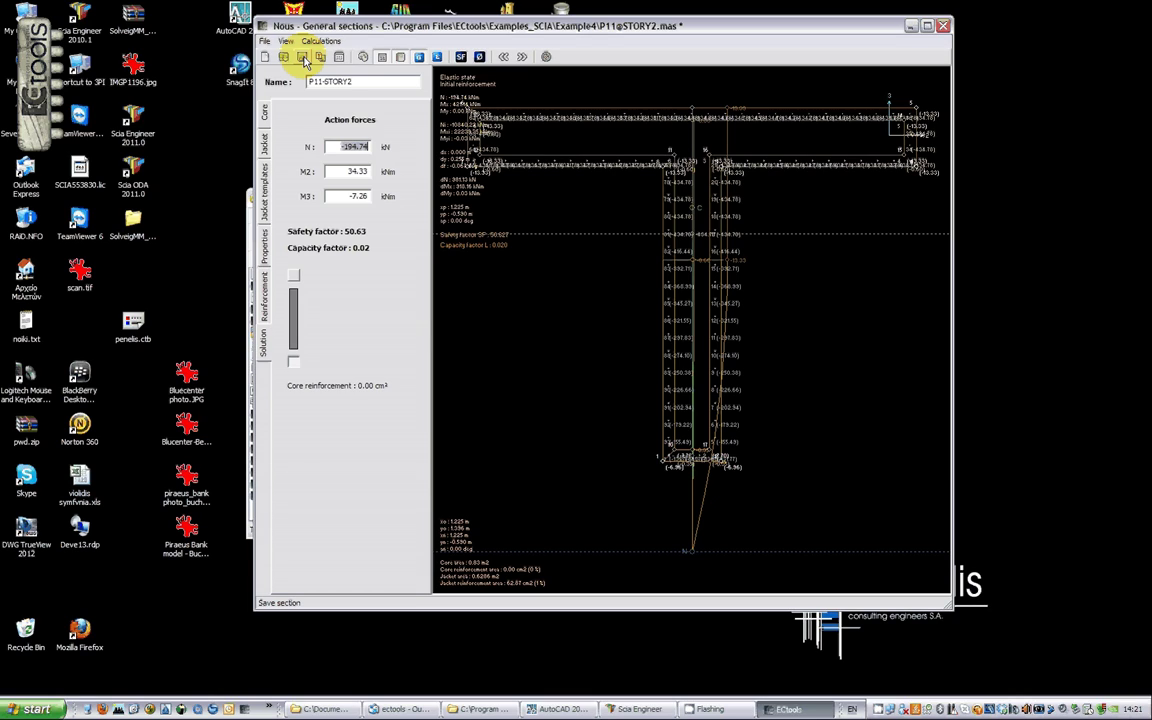
Save the jacketed section, close Nous, and re-run the design.
click(303, 60)
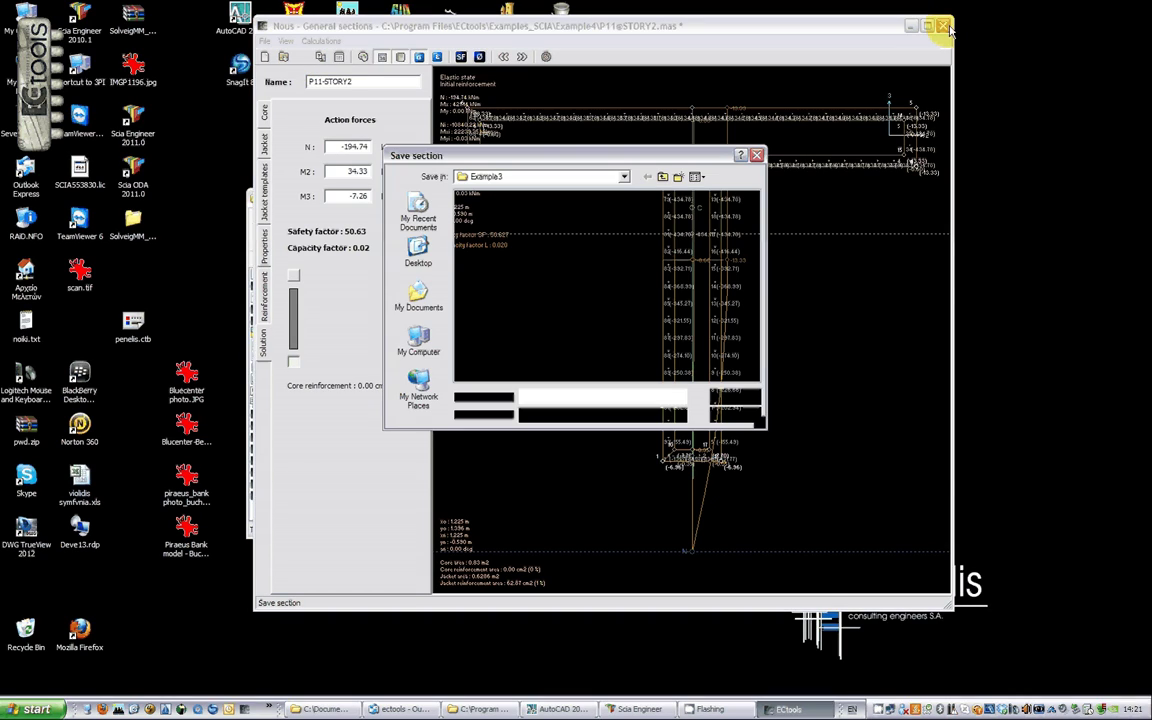
click(740, 399)
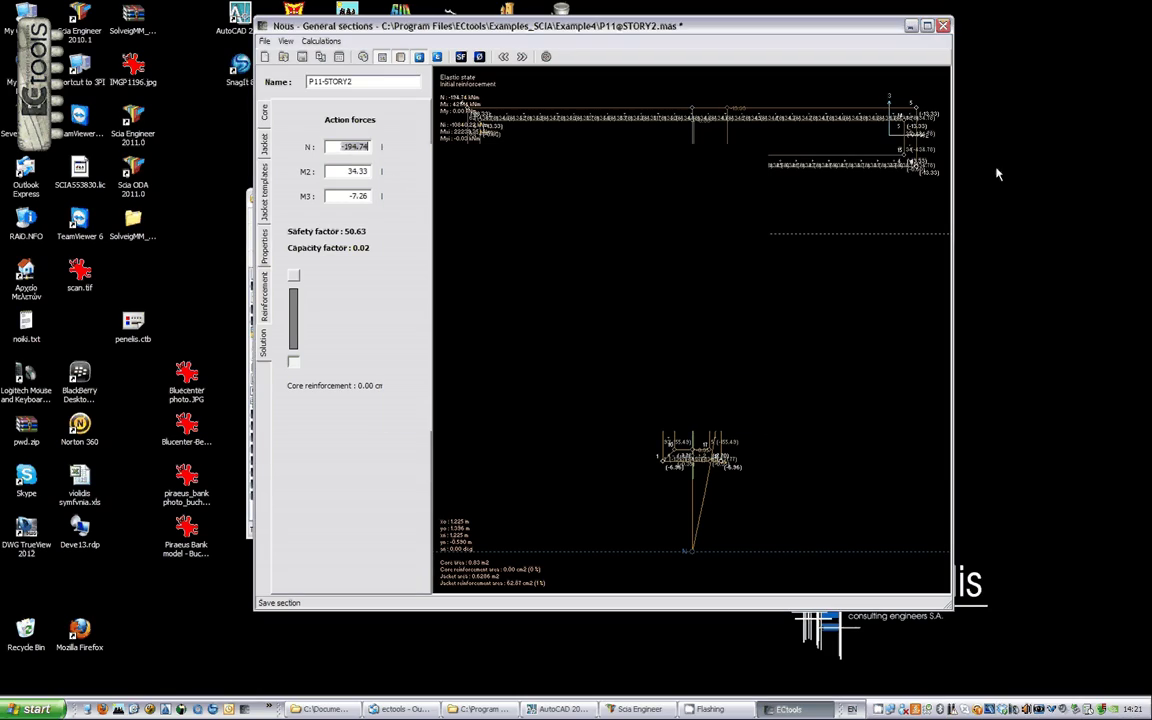
click(943, 25)
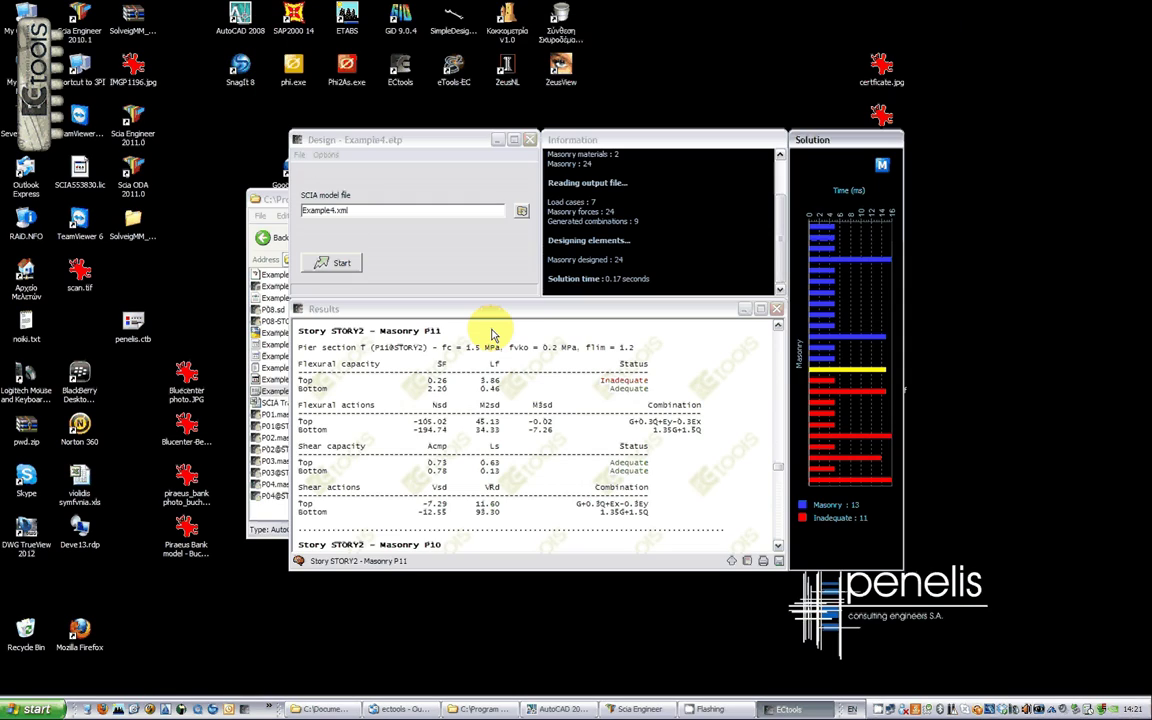
click(338, 264)
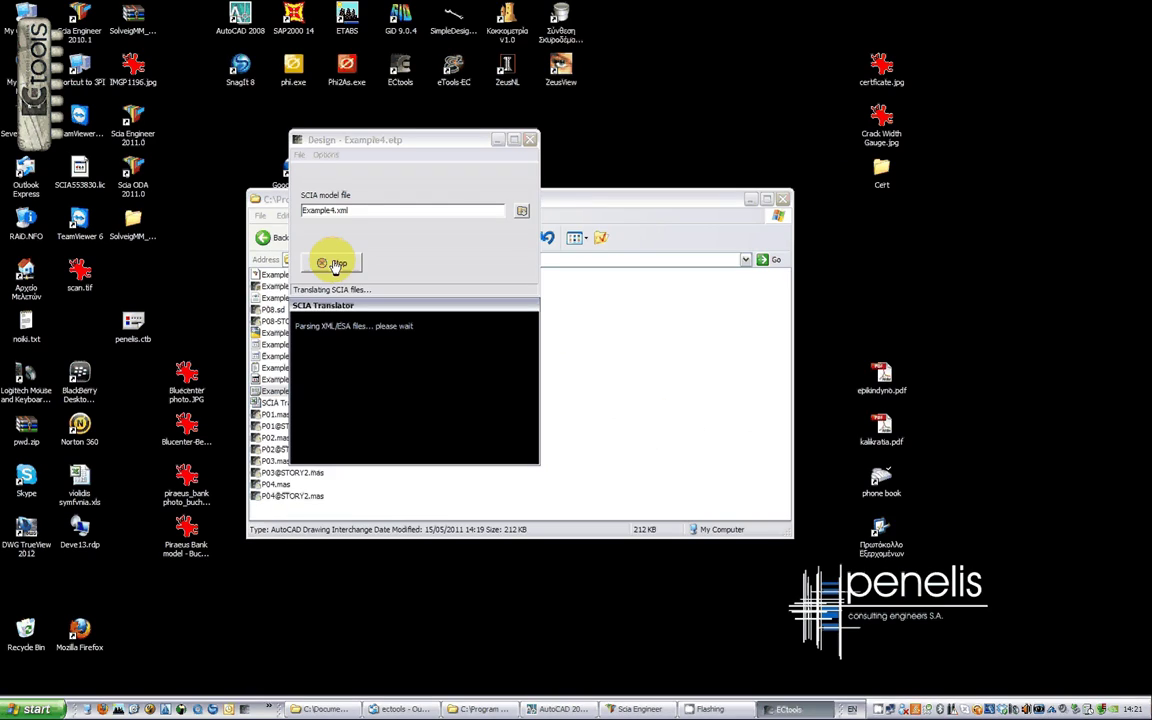